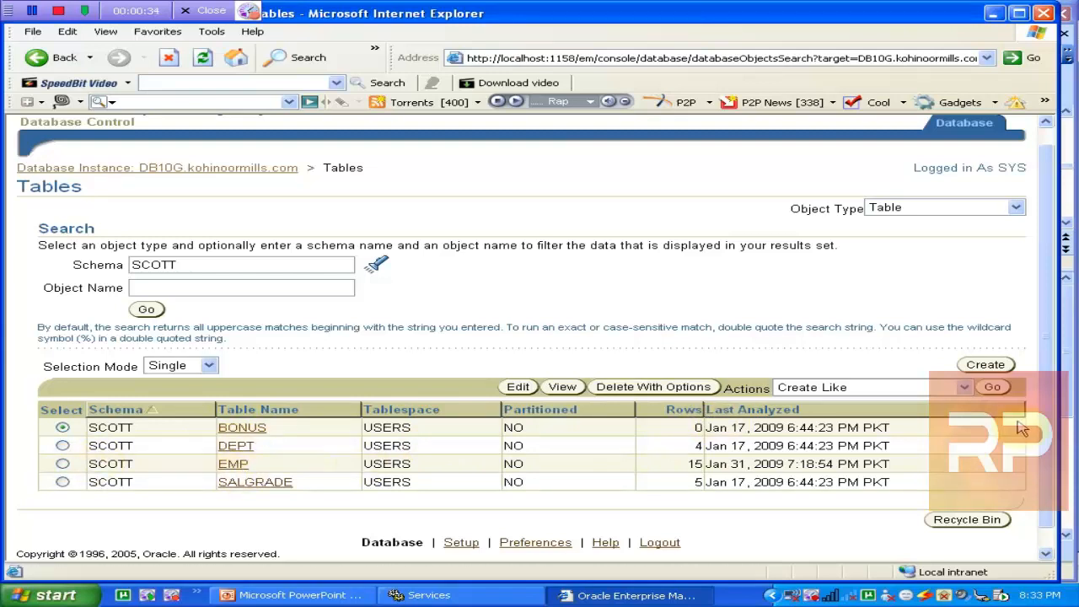
click(962, 388)
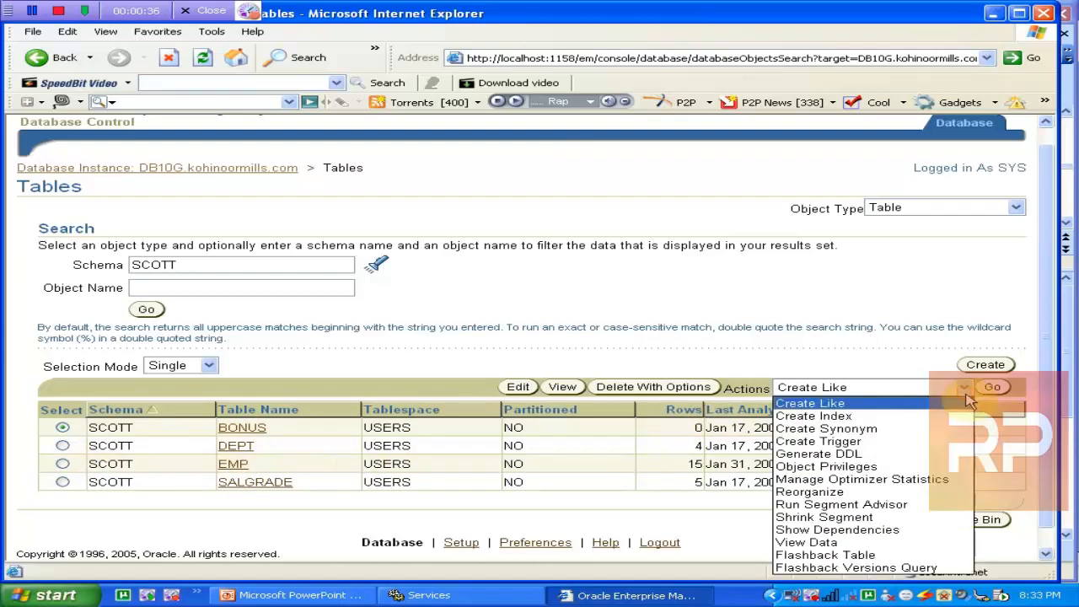
click(967, 403)
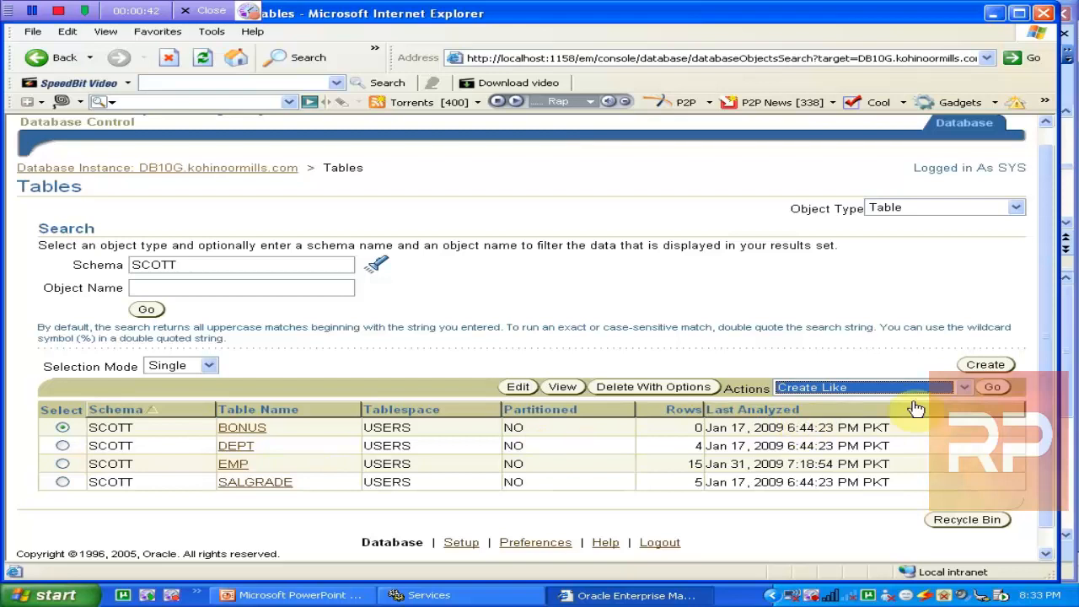
click(960, 388)
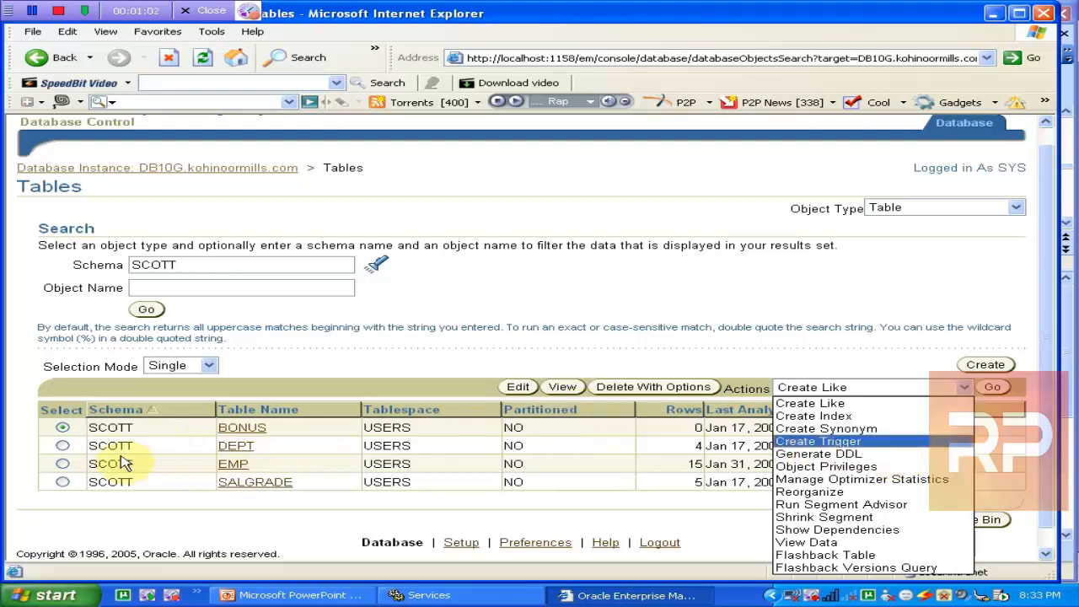
click(68, 469)
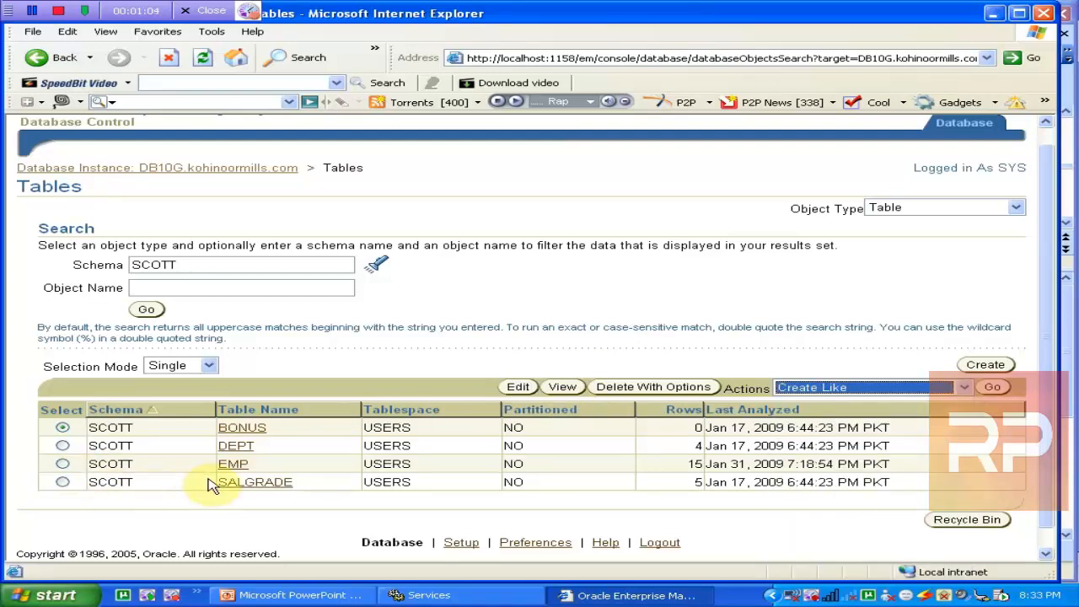
- Generate the DDL for the EMP table in the SCOTT schema
click(62, 464)
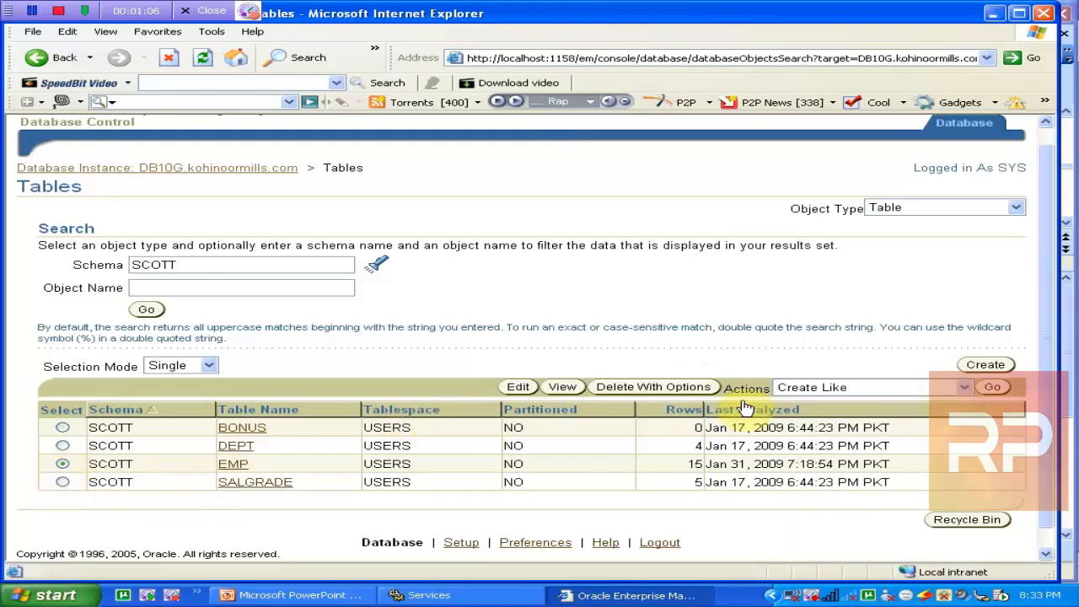
click(961, 388)
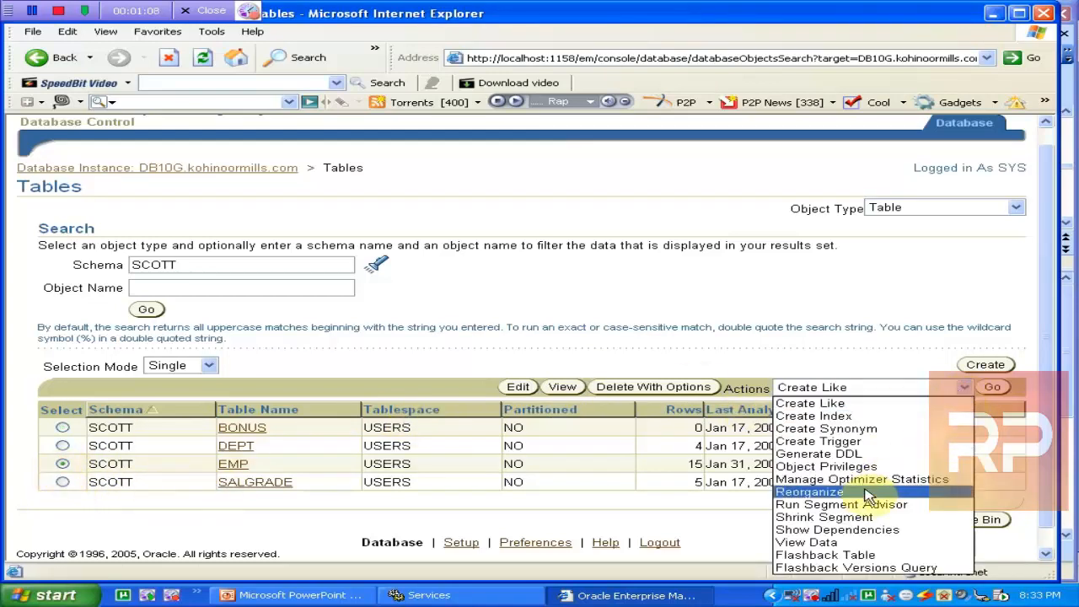
click(897, 454)
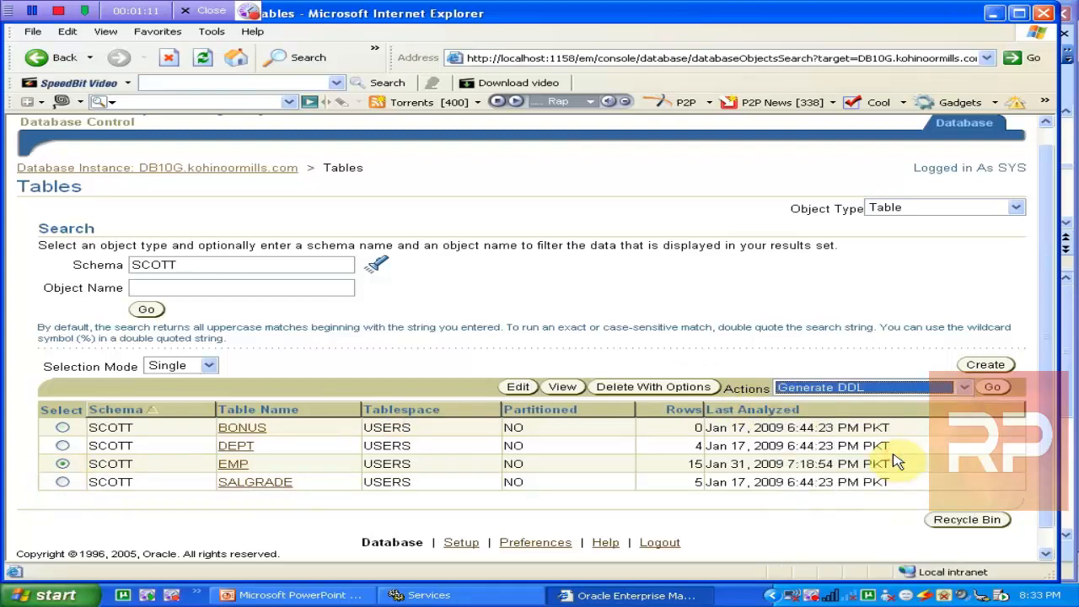
click(992, 388)
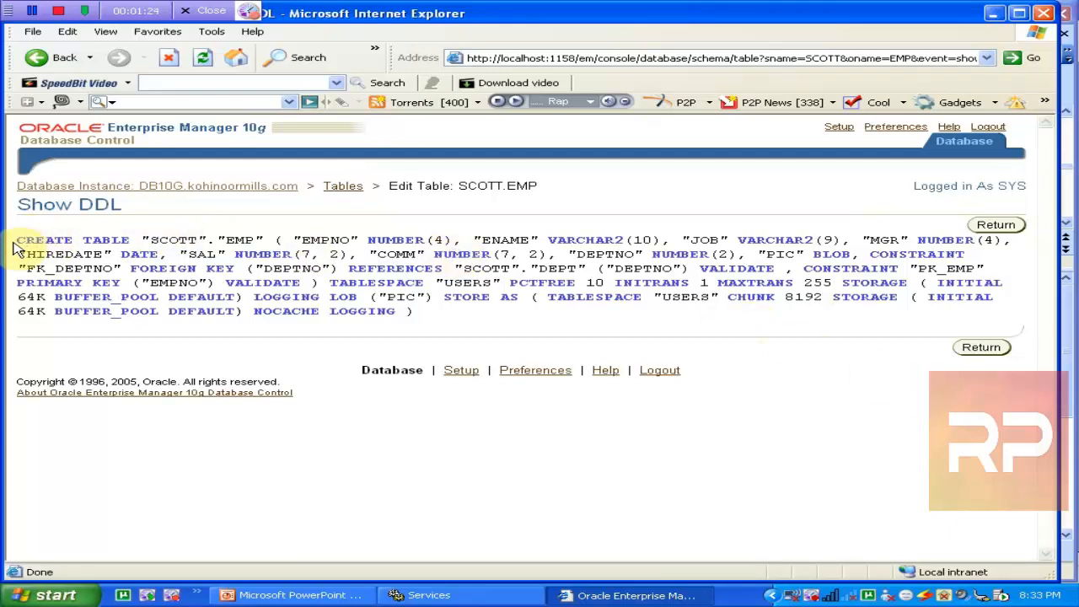
- Examine the CREATE TABLE statement of SCOTT.EMP, including its primary key, tablespace and storage clauses, and return to the table list
drag(16, 240, 271, 320)
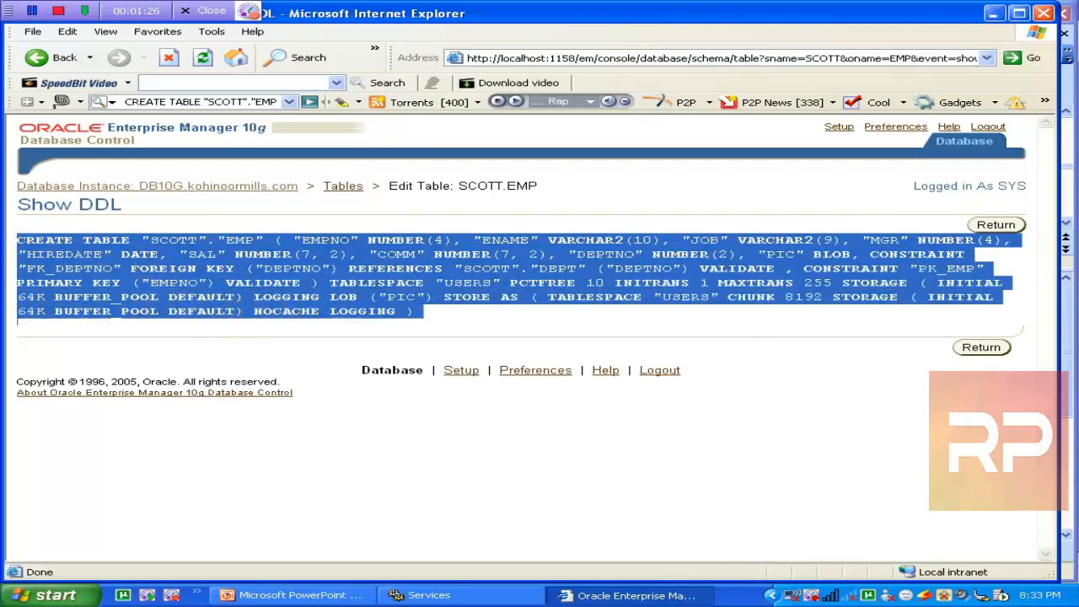
click(244, 321)
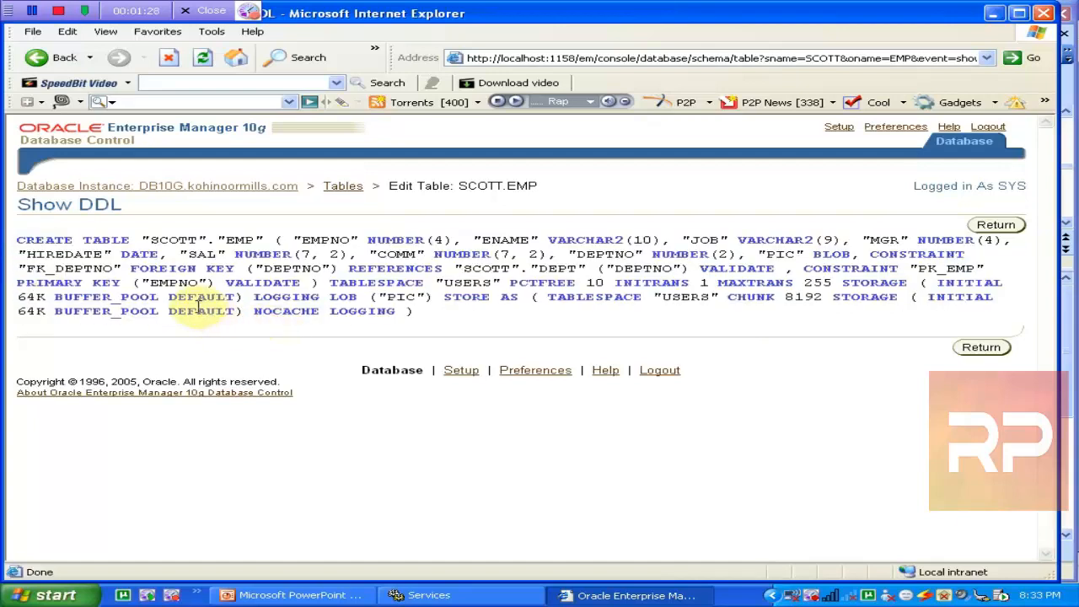
click(259, 286)
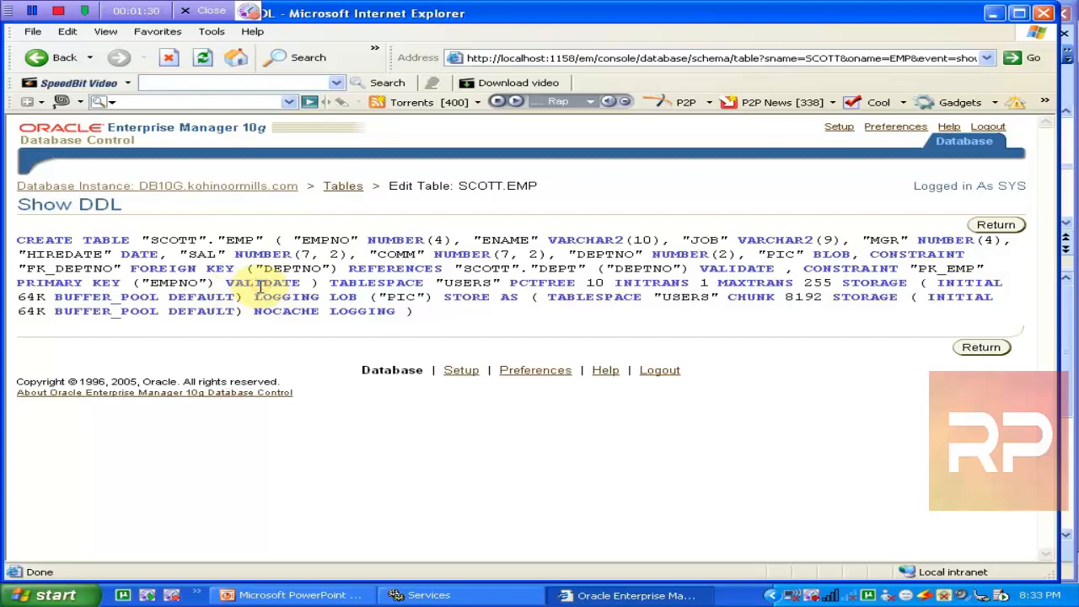
double_click(282, 287)
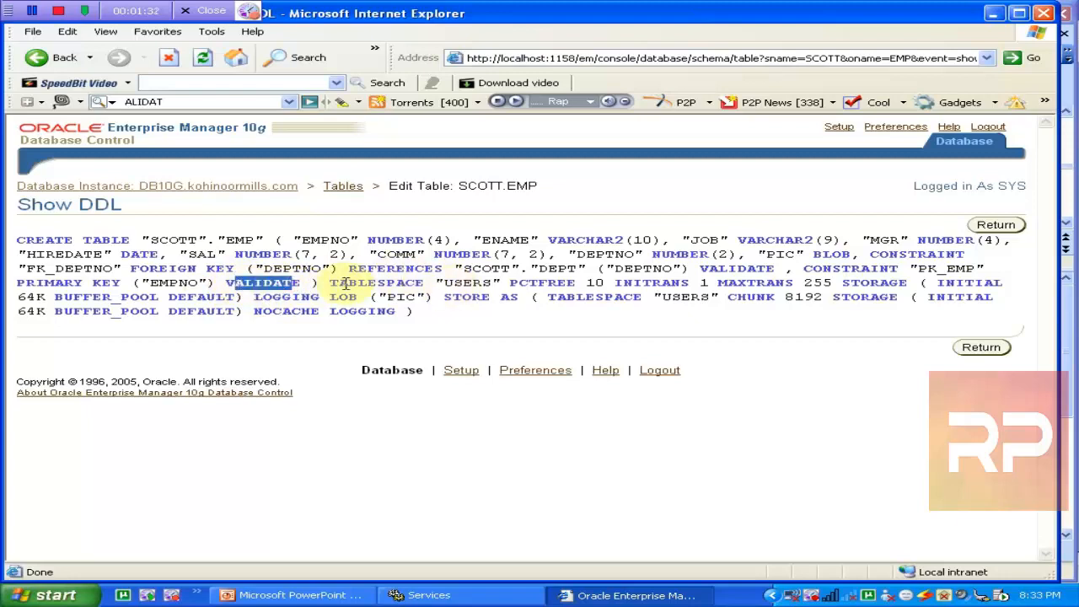
drag(331, 284, 396, 284)
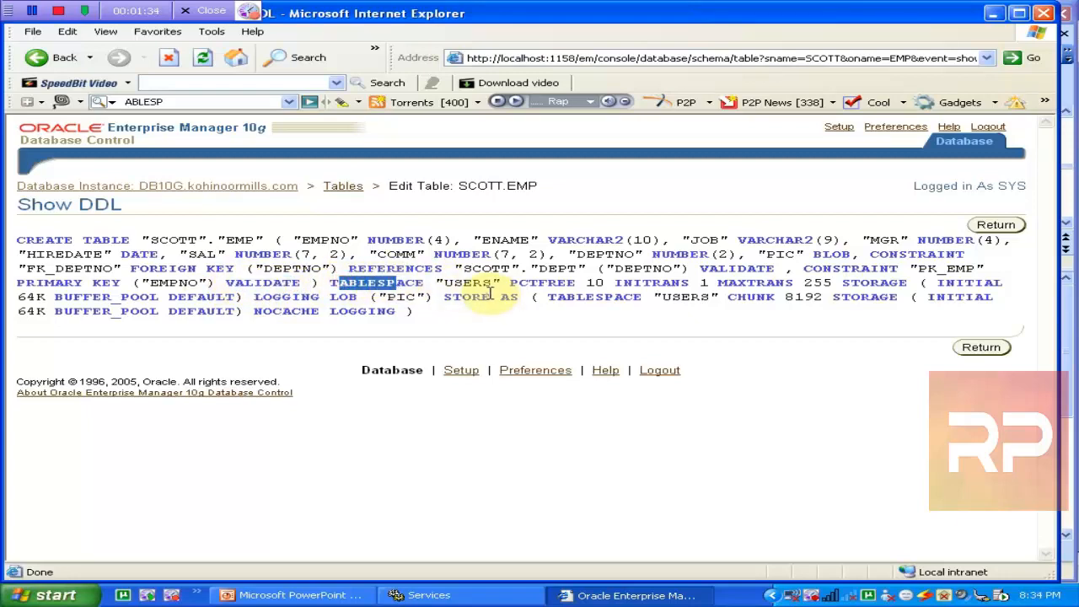
drag(614, 284, 680, 305)
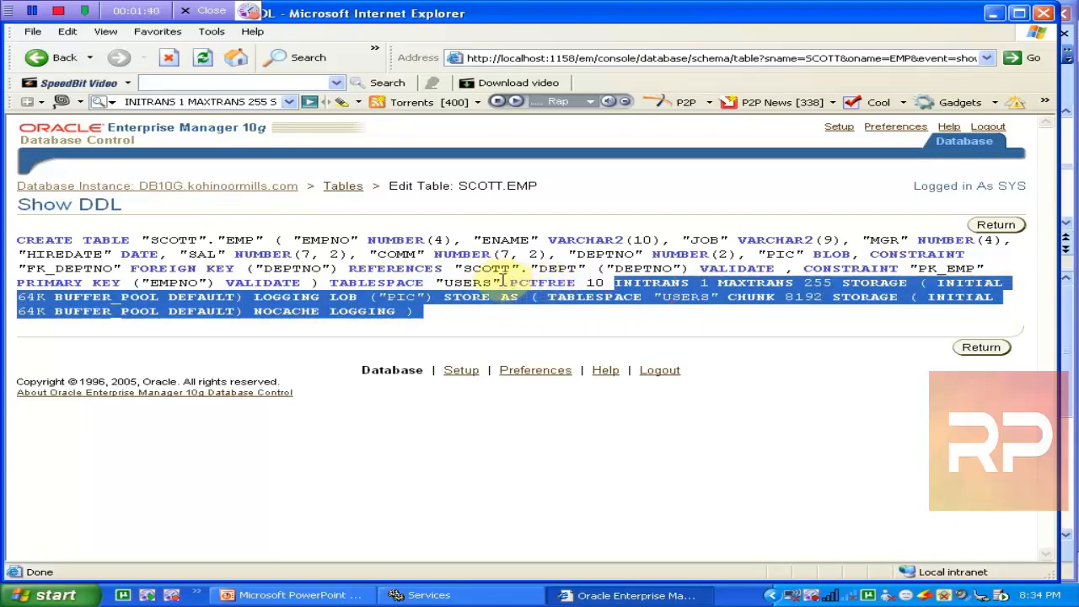
drag(502, 285, 17, 283)
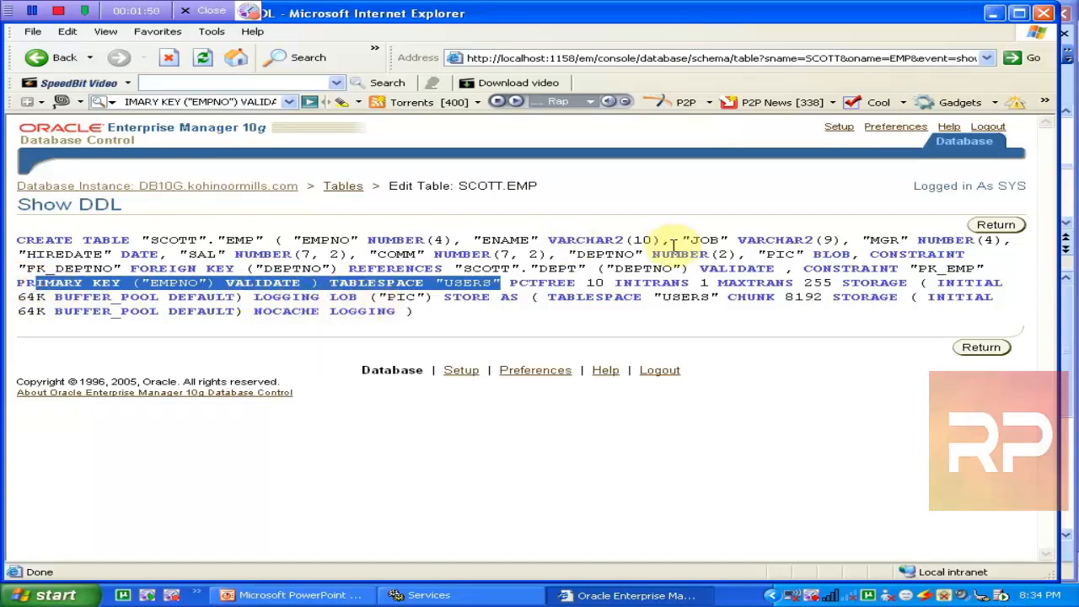
click(969, 346)
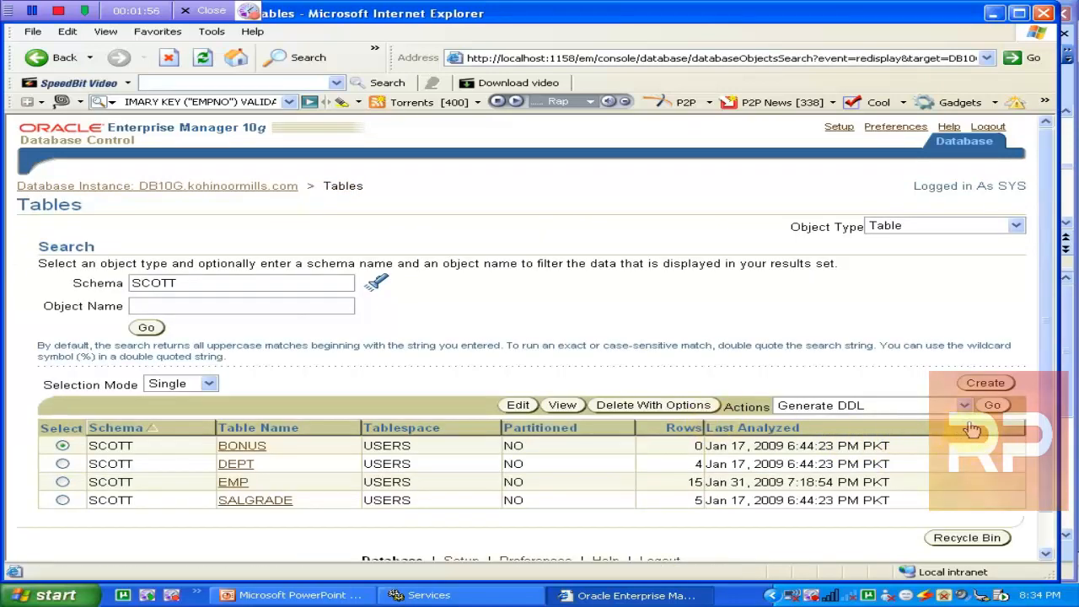
- Select the EMP table and run the Object Privileges action on it
click(964, 405)
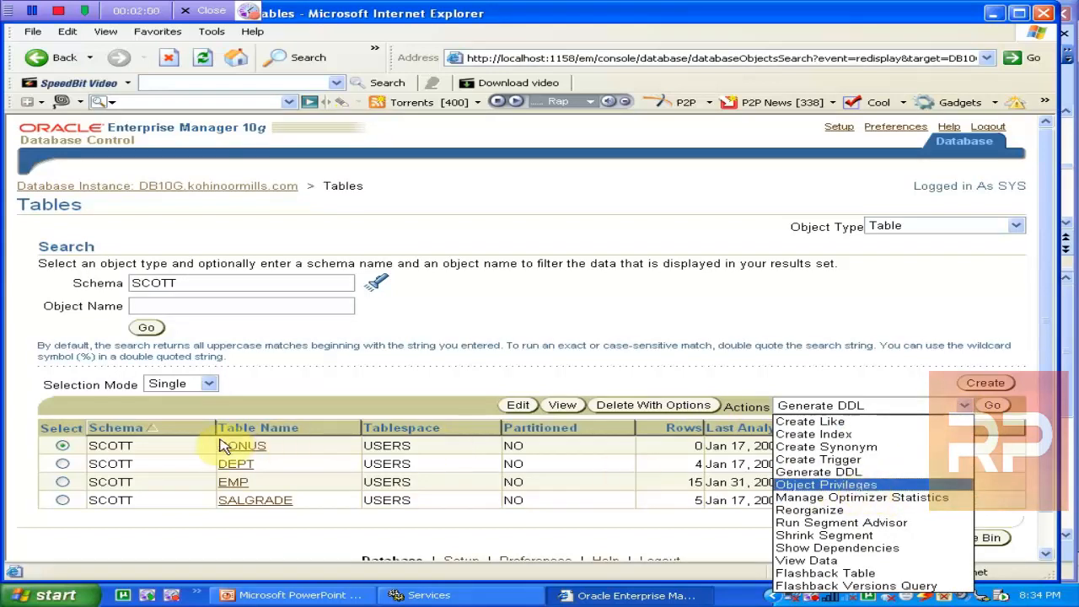
click(68, 482)
click(64, 482)
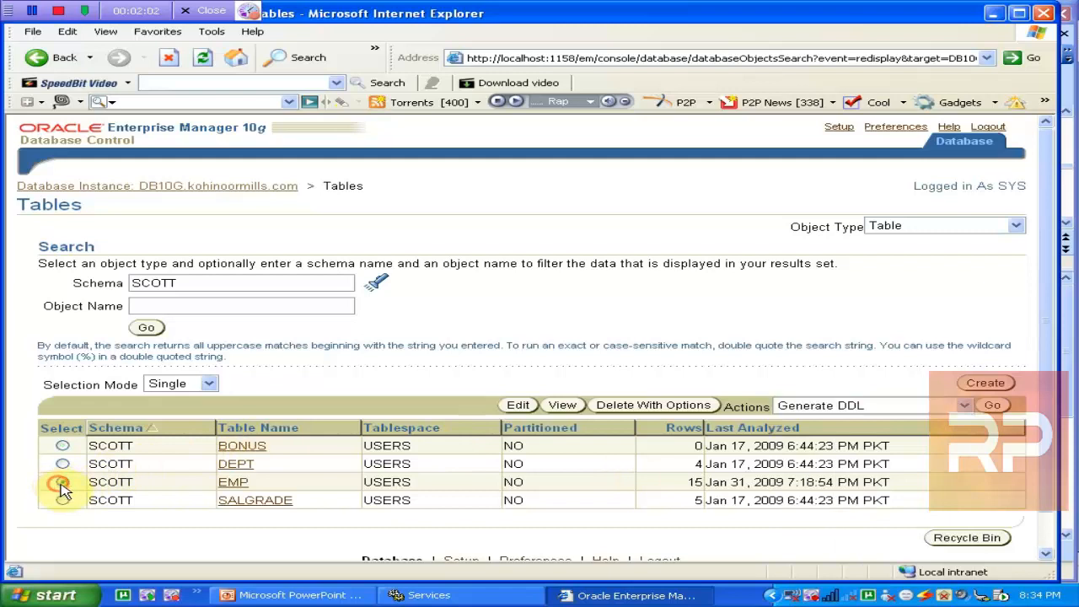
click(963, 406)
click(897, 485)
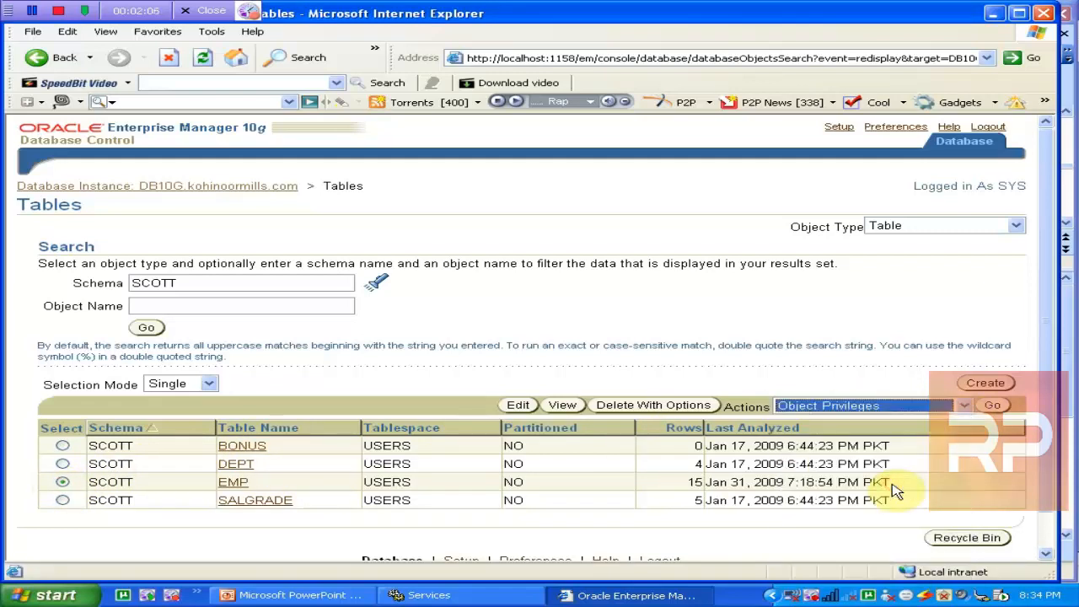
click(992, 406)
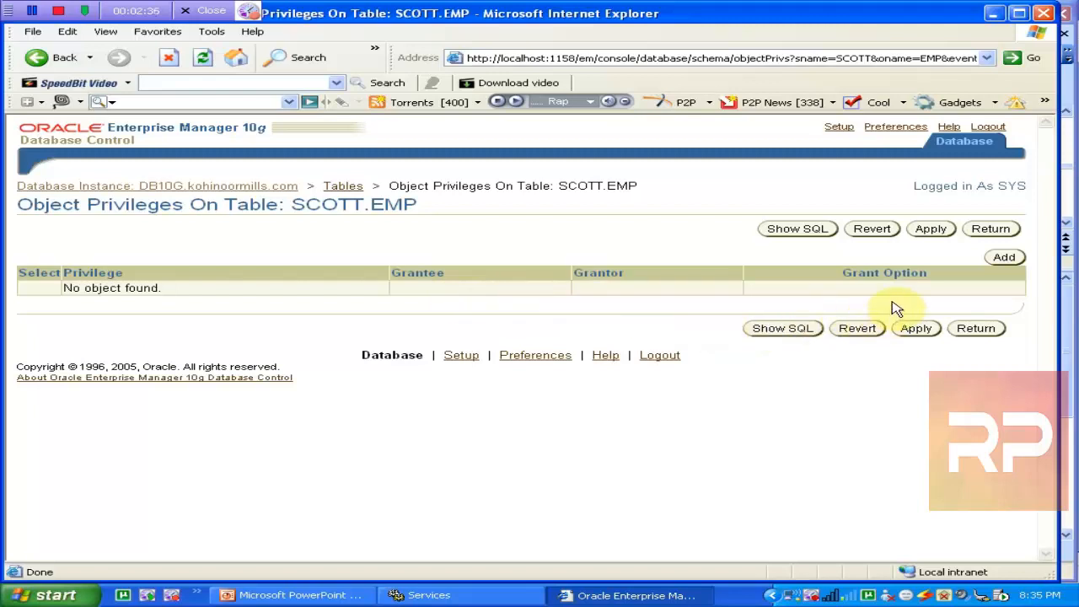
click(1016, 259)
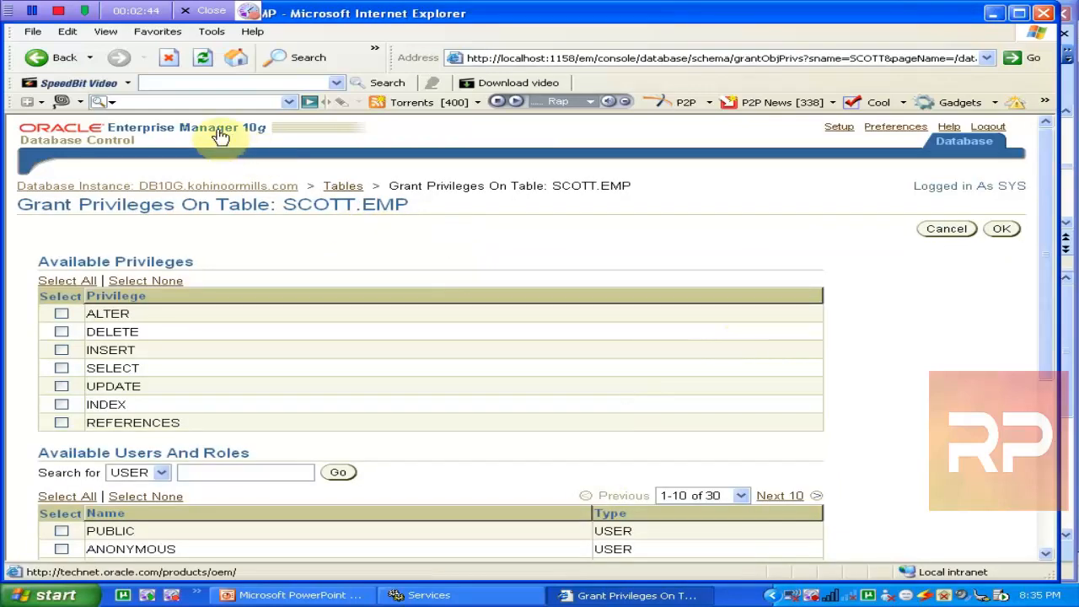
click(51, 57)
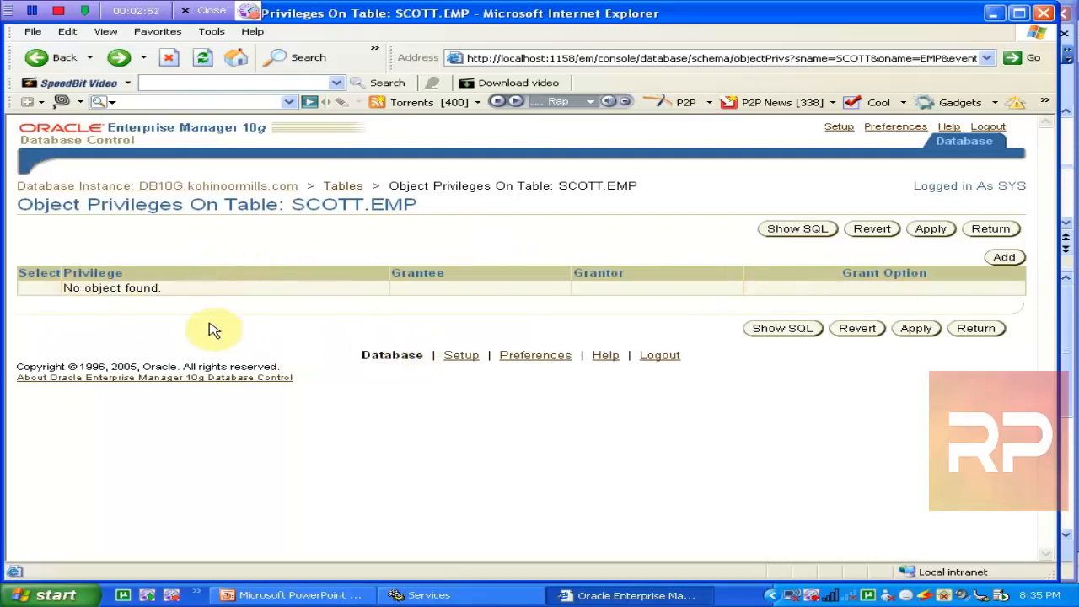
drag(292, 206, 416, 208)
drag(97, 288, 205, 289)
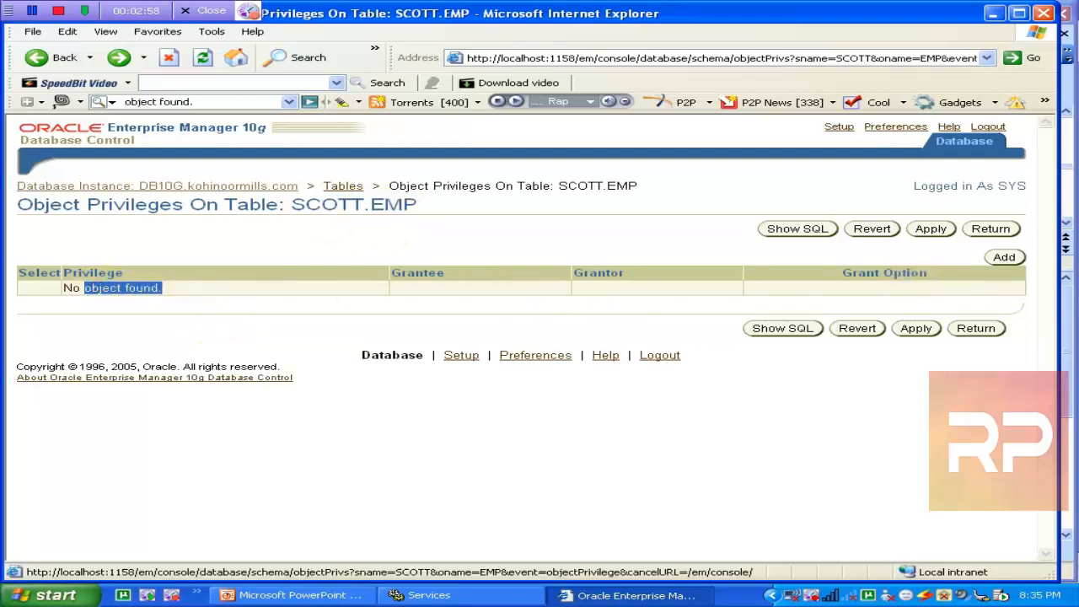
- Add a grant on SCOTT.EMP with the SELECT privilege and choose the user HR by searching users for "hr"
click(1002, 257)
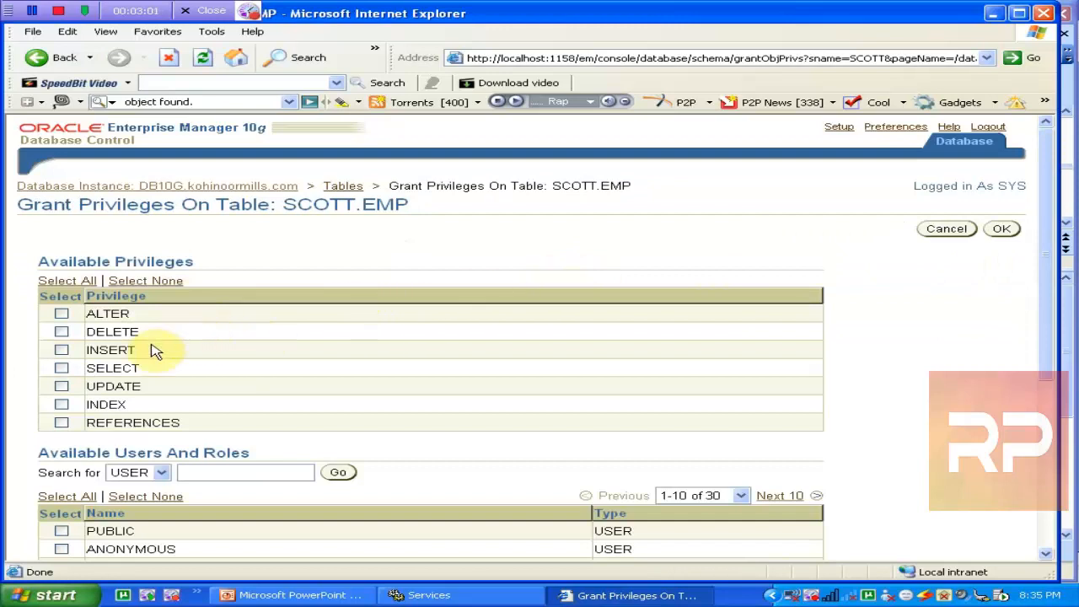
click(62, 367)
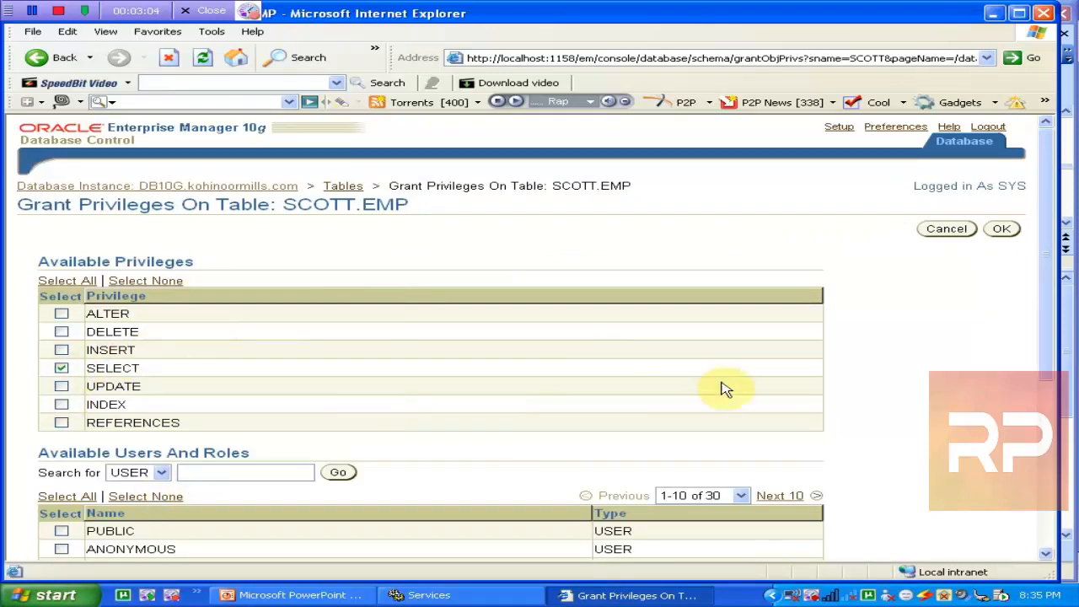
drag(1048, 289, 899, 371)
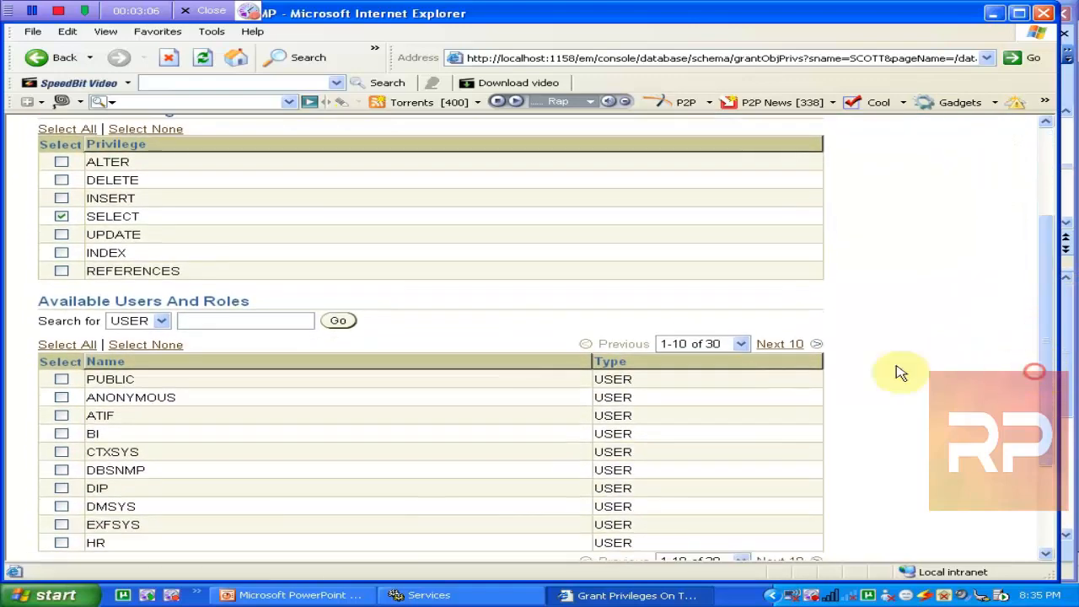
click(159, 320)
click(217, 321)
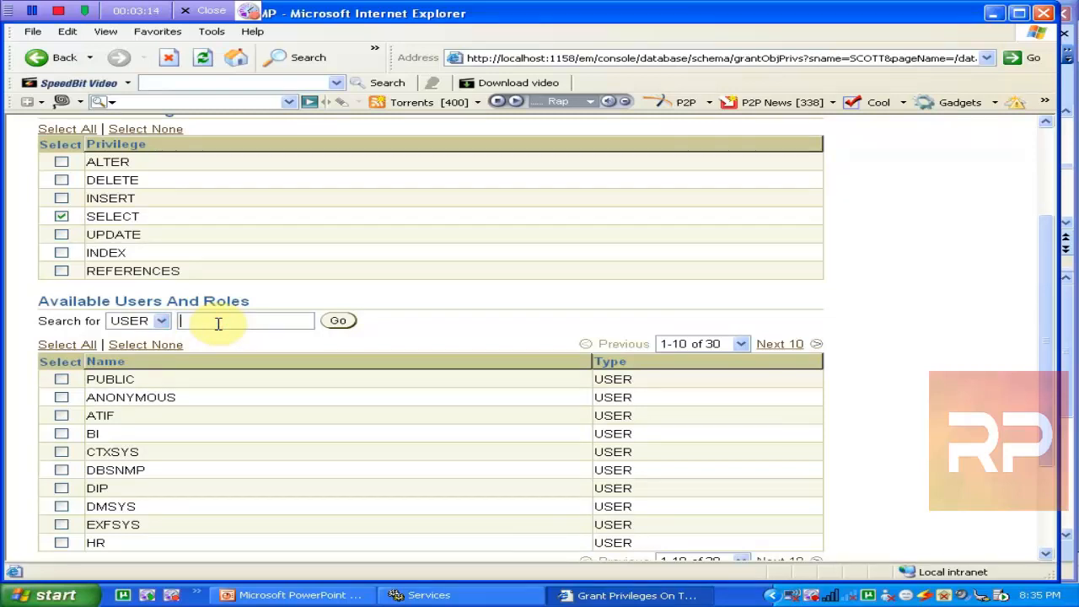
text(hr)
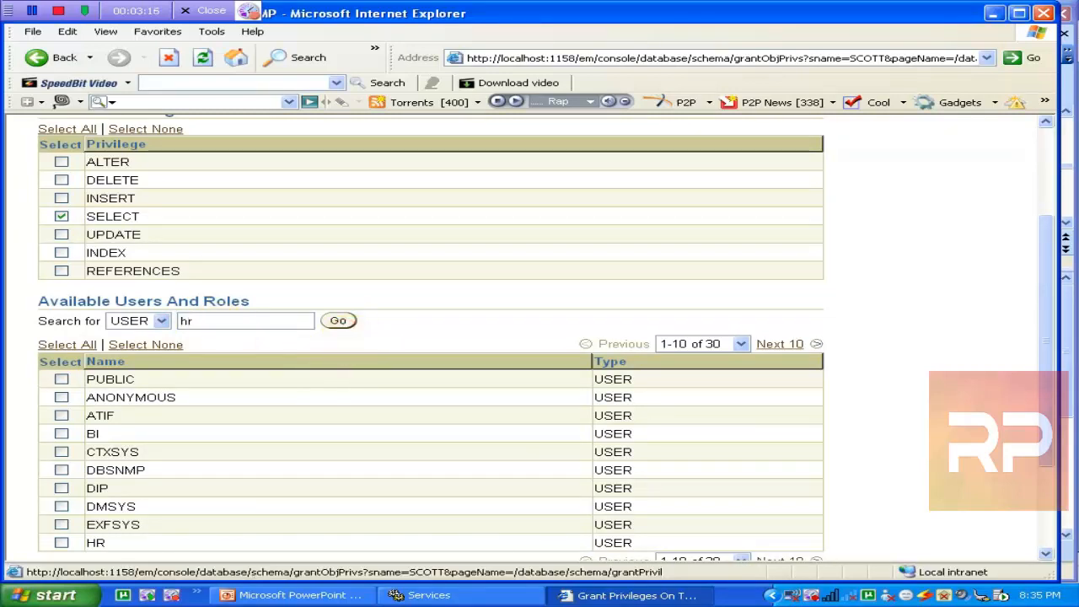
click(341, 324)
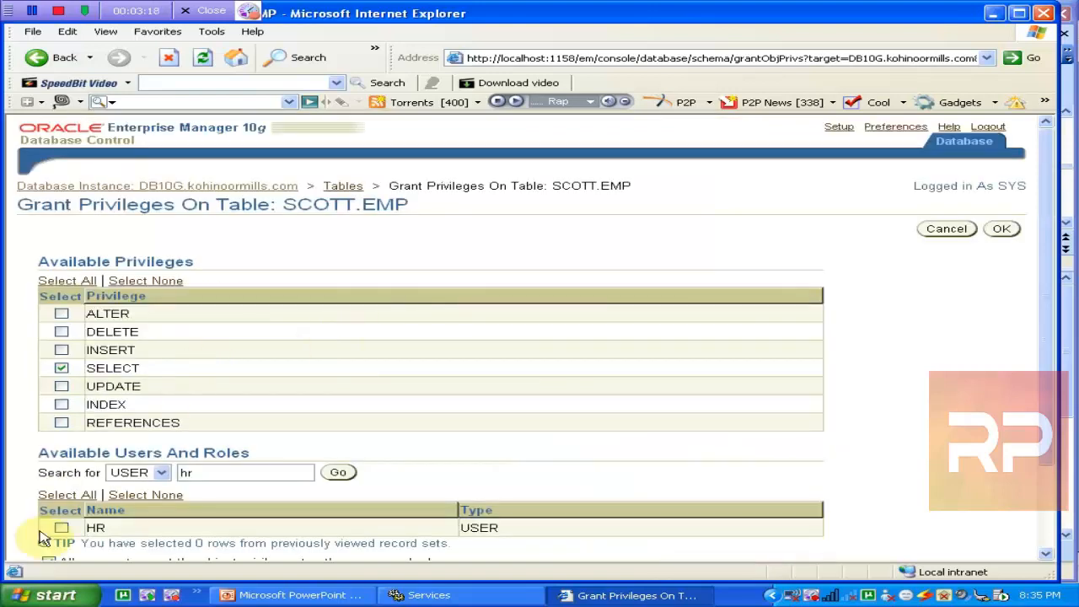
click(62, 528)
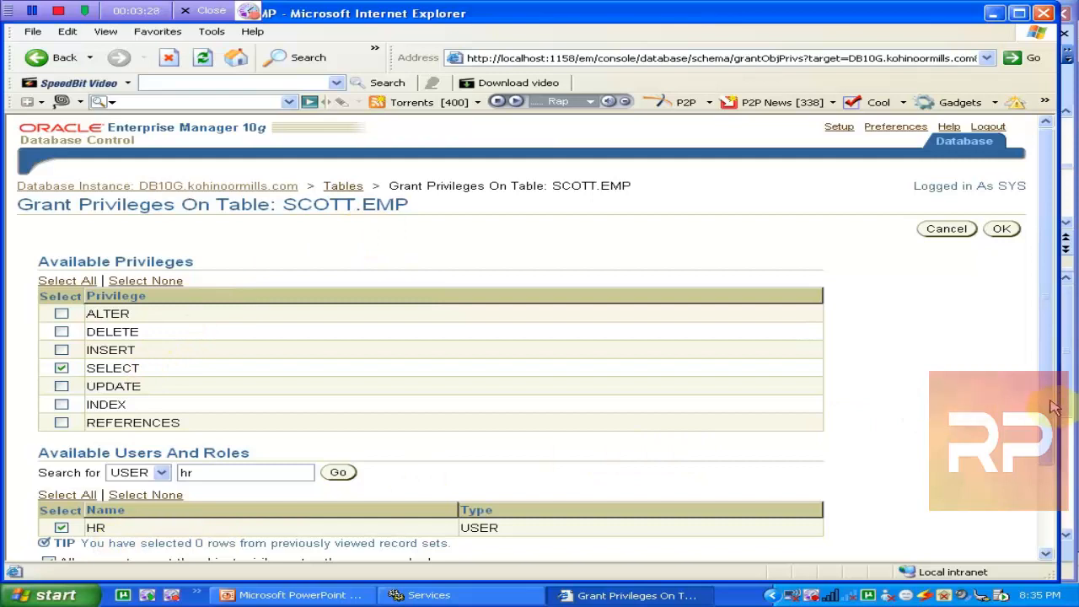
- Allow the user to grant the object privileges to other users and roles, and confirm the new grant
drag(1049, 459, 1058, 569)
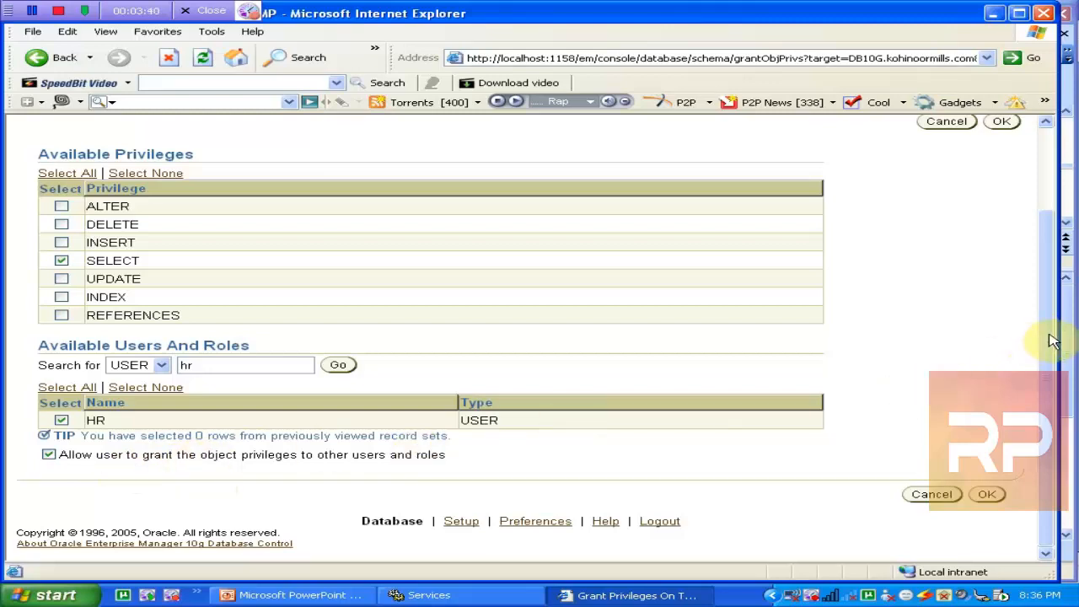
scroll(1037, 325, up, 3)
click(1002, 229)
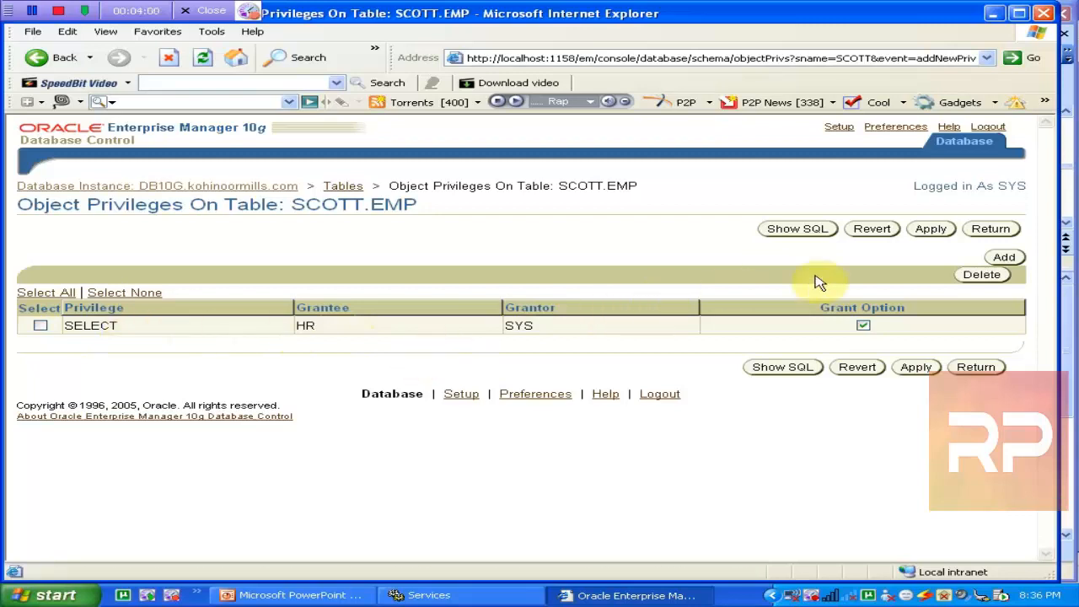
- Review the SQL statement for the pending grant to HR and return to the object privileges of SCOTT.EMP
click(801, 230)
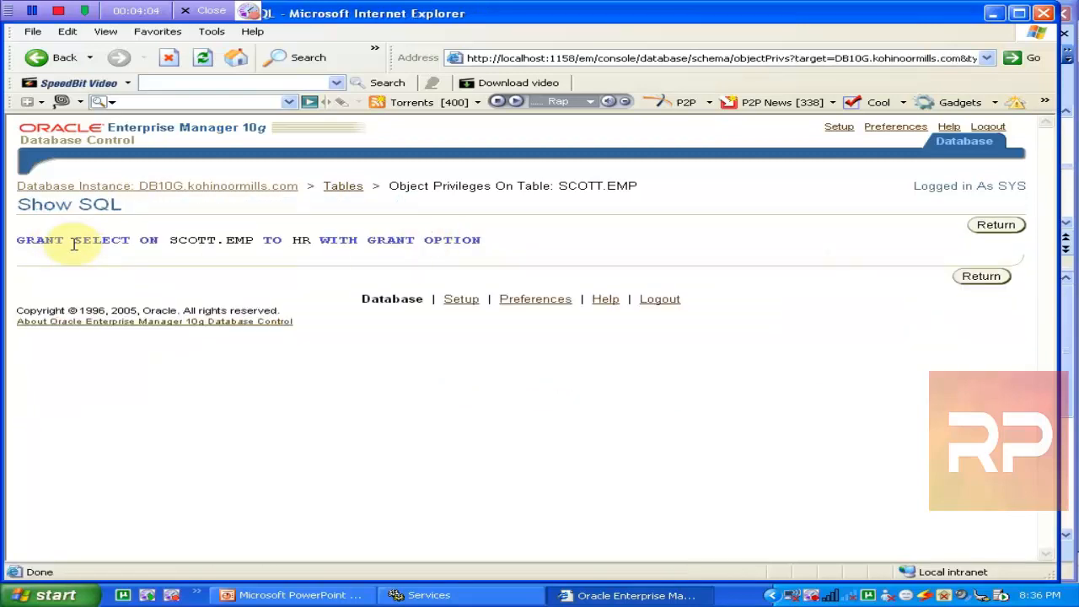
drag(73, 244, 474, 265)
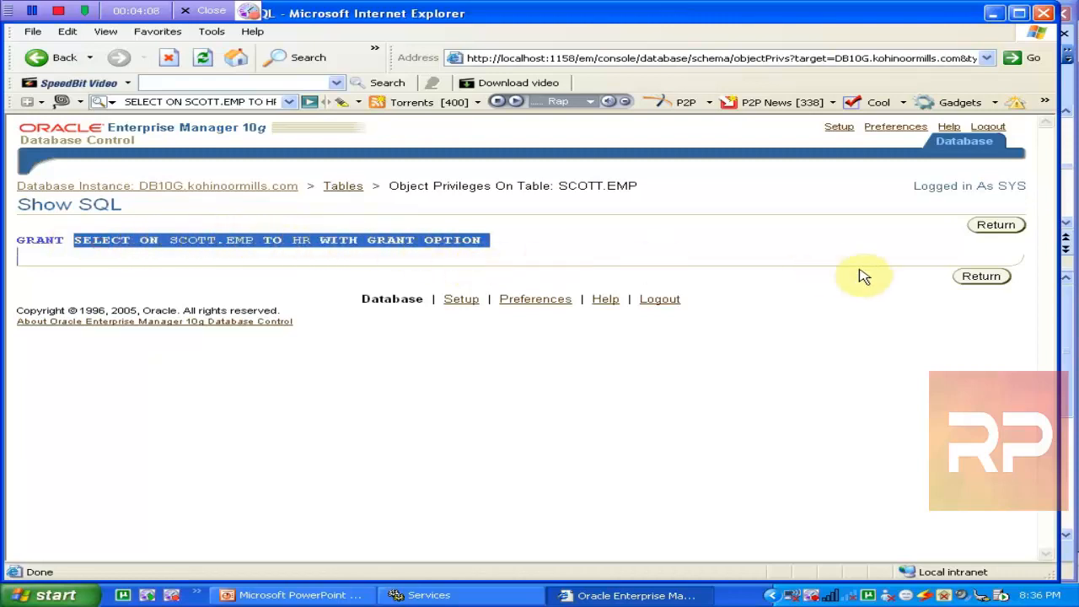
click(984, 276)
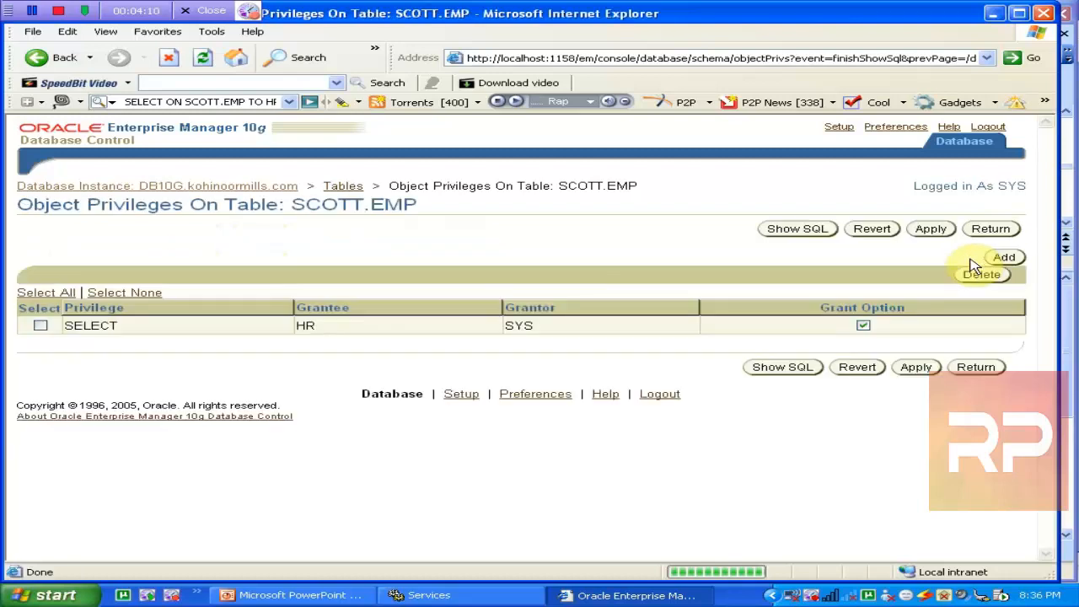
- Apply the pending grant on SCOTT.EMP, then reopen the table's object privileges to check it and return to the Tables list
click(916, 368)
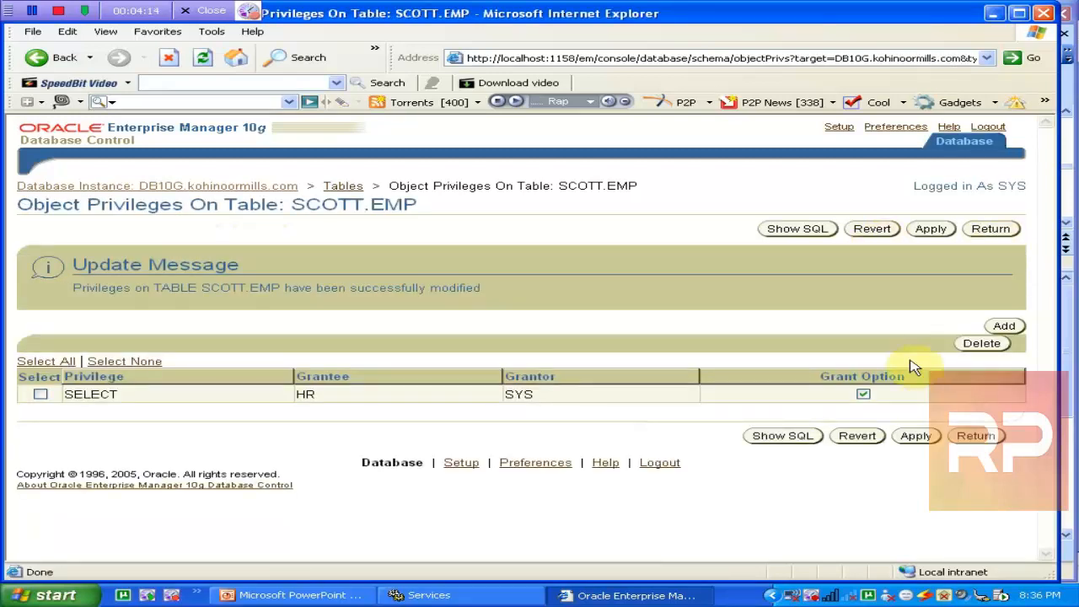
click(347, 191)
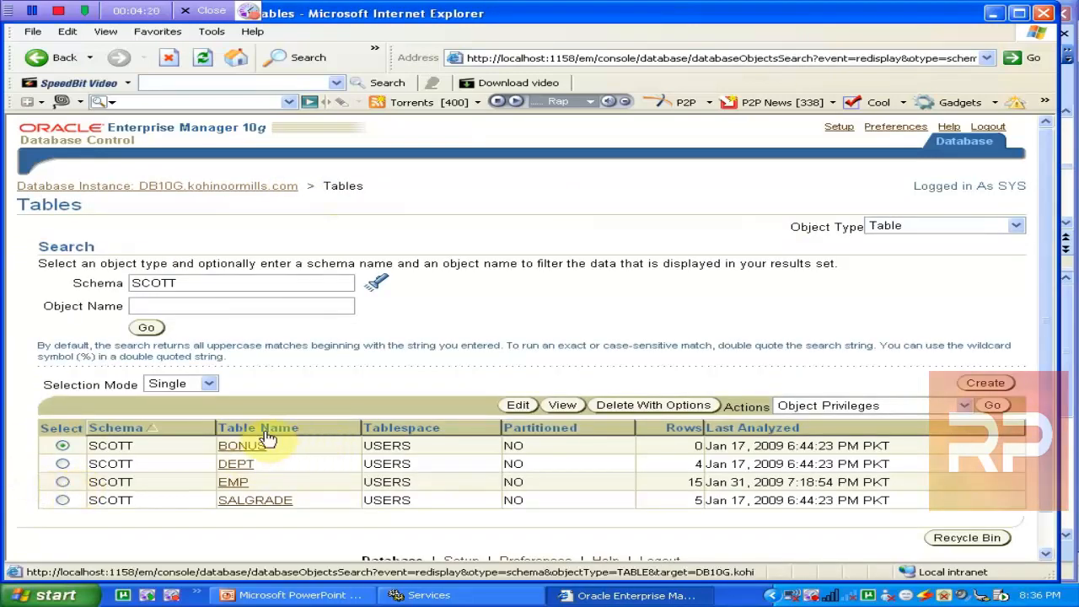
click(63, 488)
click(993, 406)
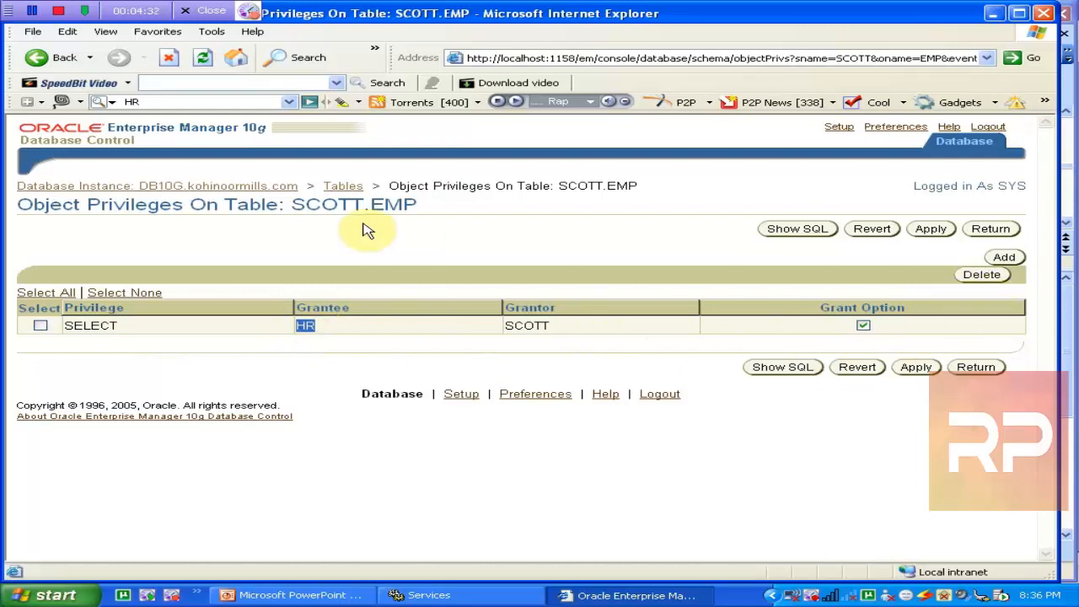
click(333, 184)
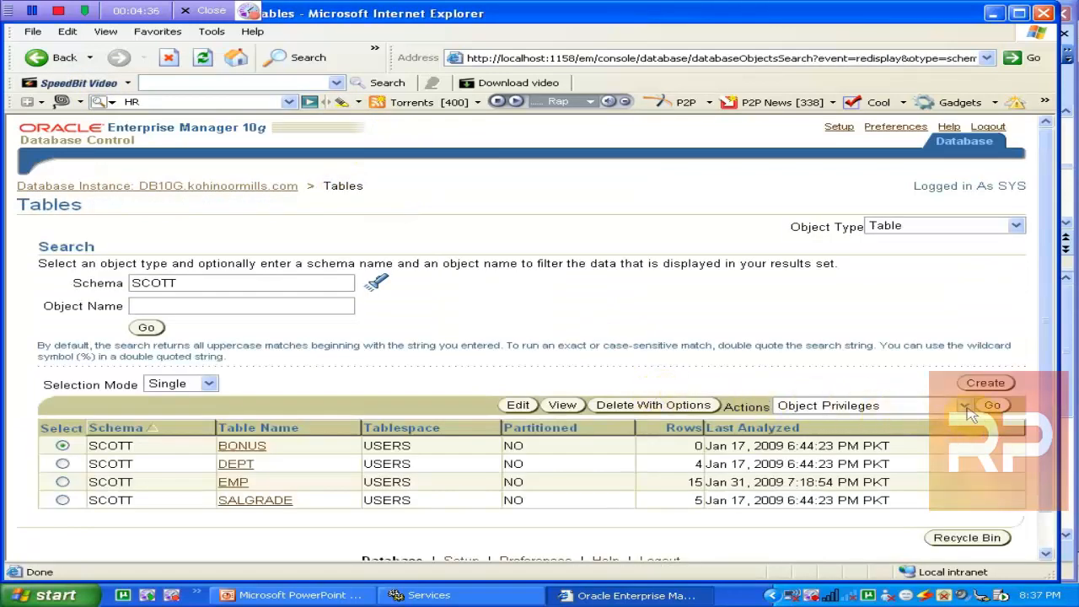
- Run the View Data action on the BONUS table and return to the Tables list
click(964, 406)
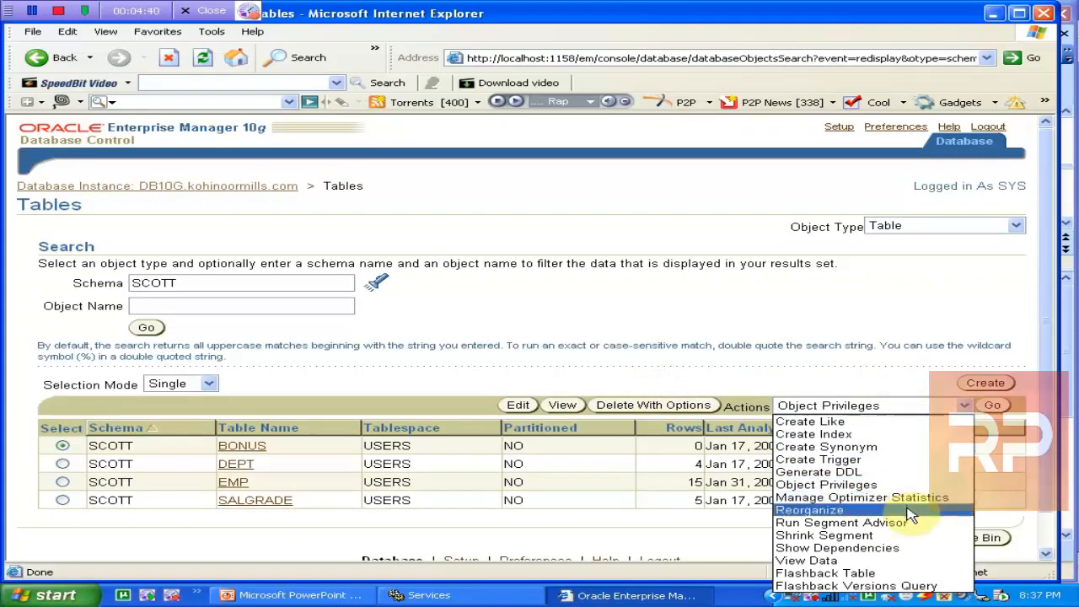
click(873, 560)
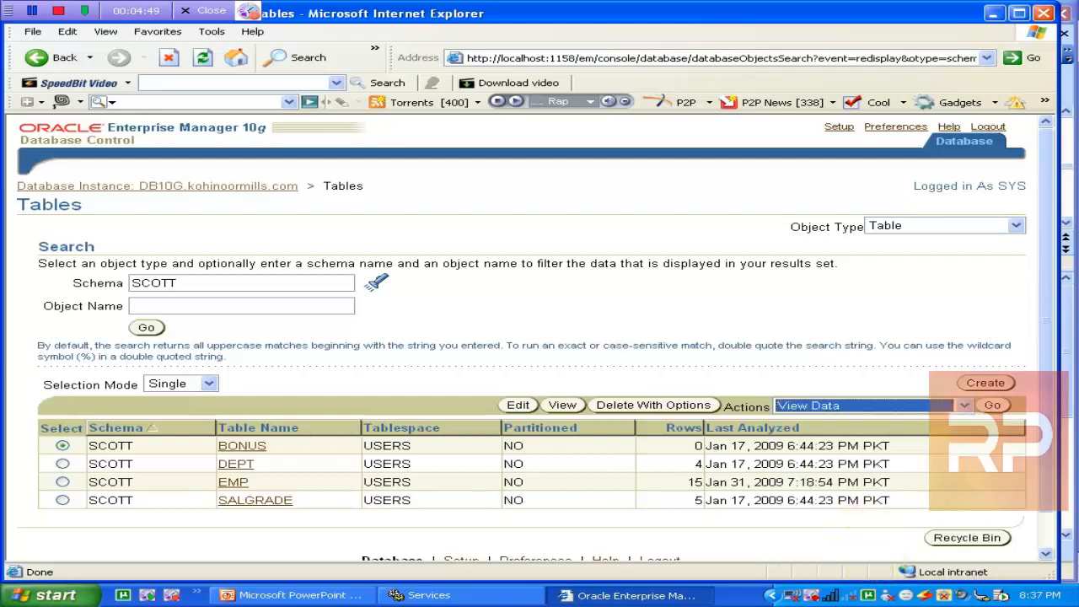
click(991, 407)
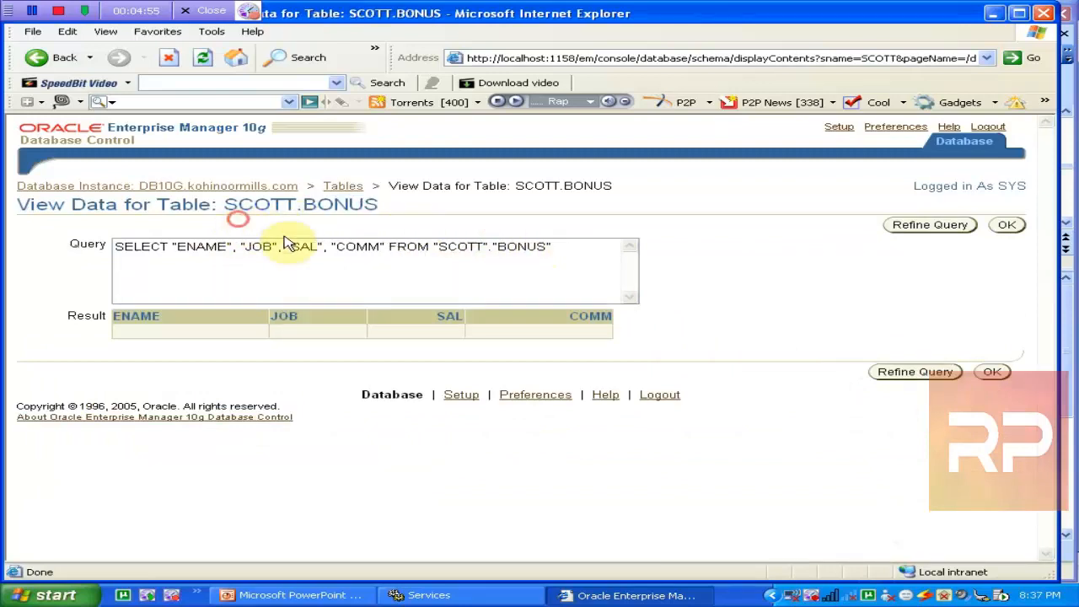
click(1007, 228)
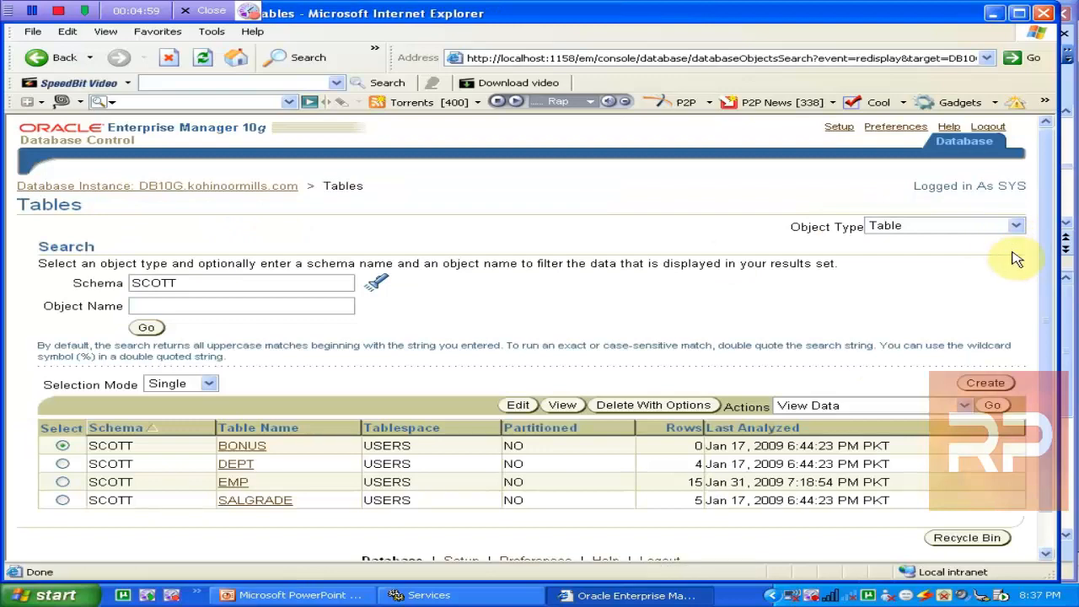
- View the data of the EMP table and examine its SELECT query, including the FROM clause, and the result rows
click(1045, 358)
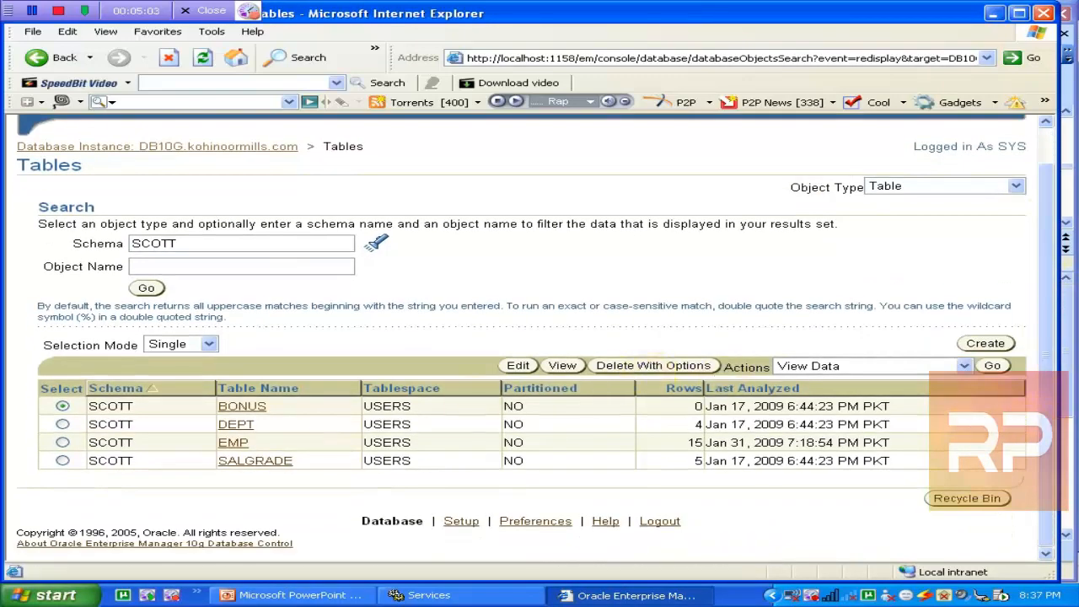
click(62, 442)
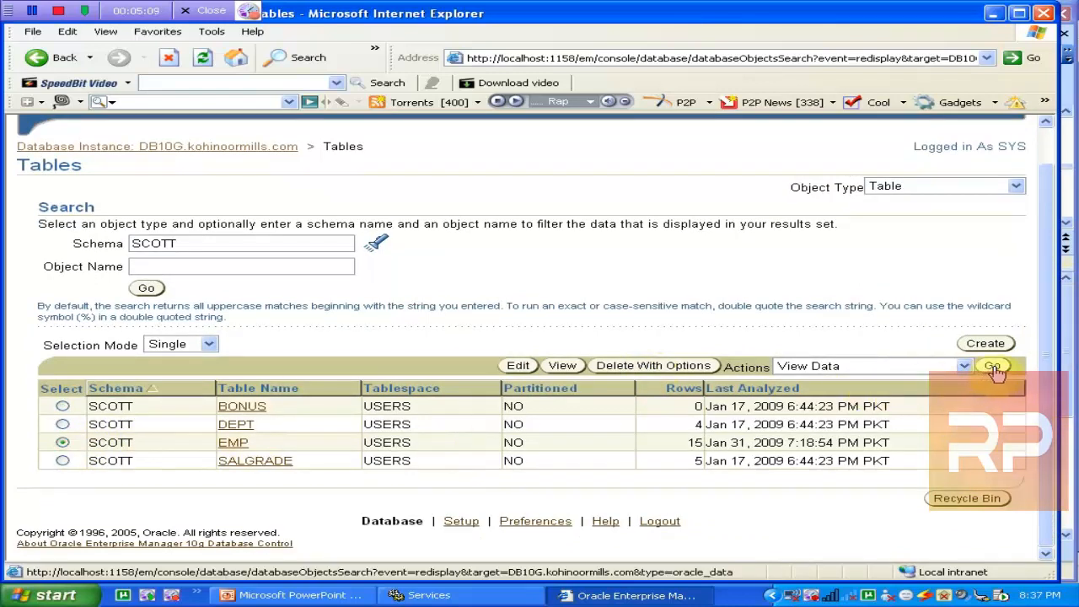
click(992, 367)
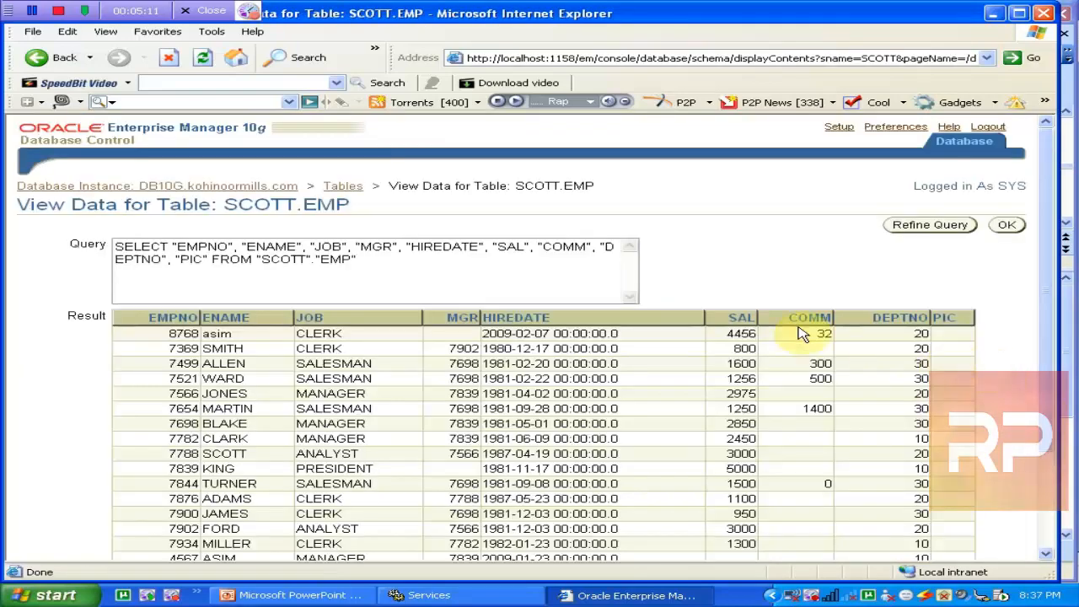
click(400, 259)
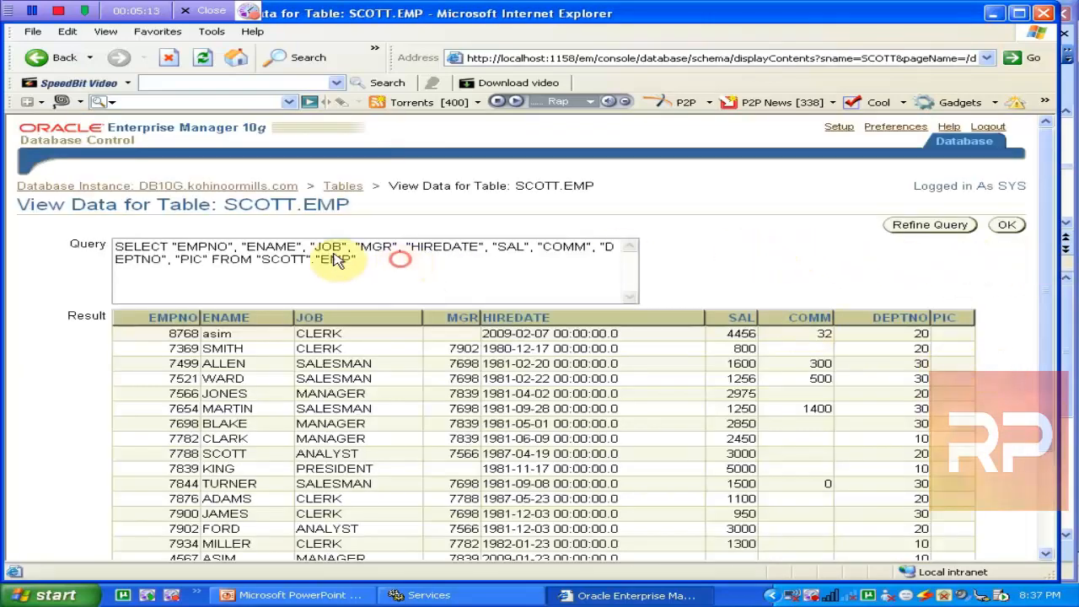
key(ctrl+a)
key(ctrl+c)
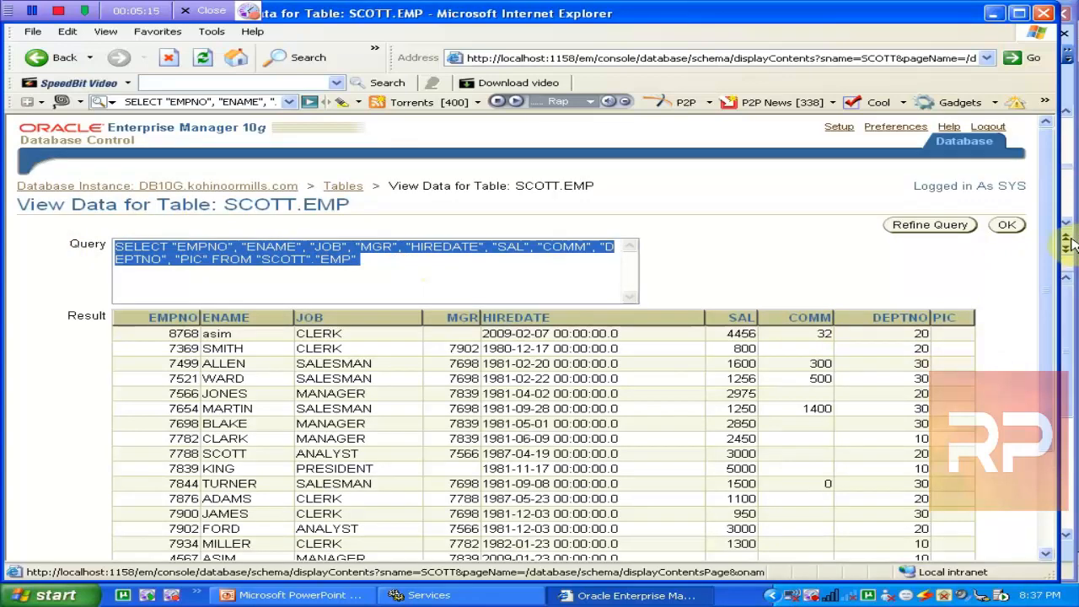
click(1041, 298)
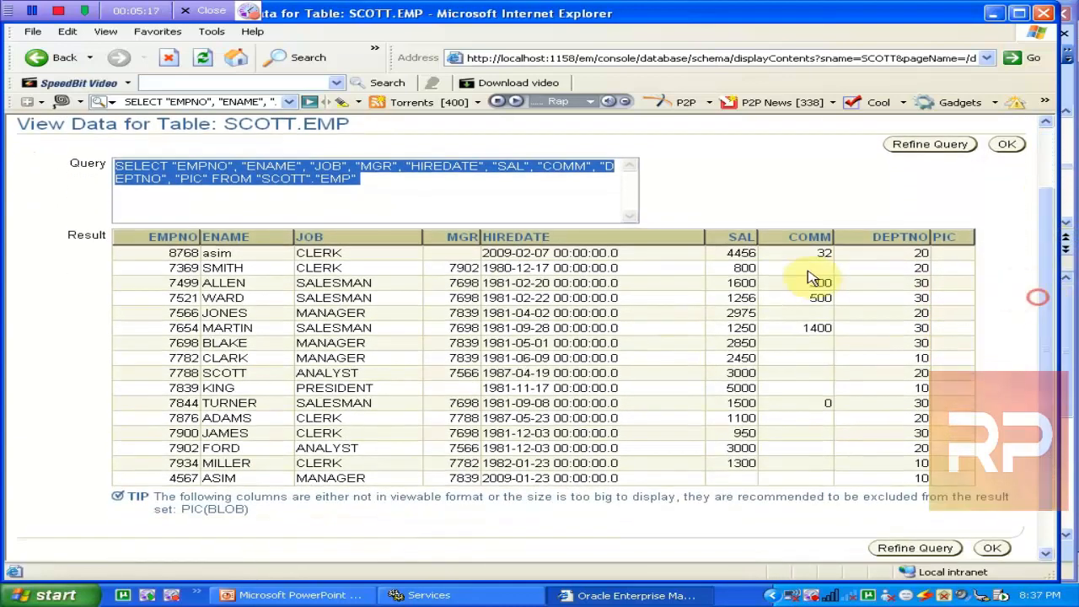
click(472, 199)
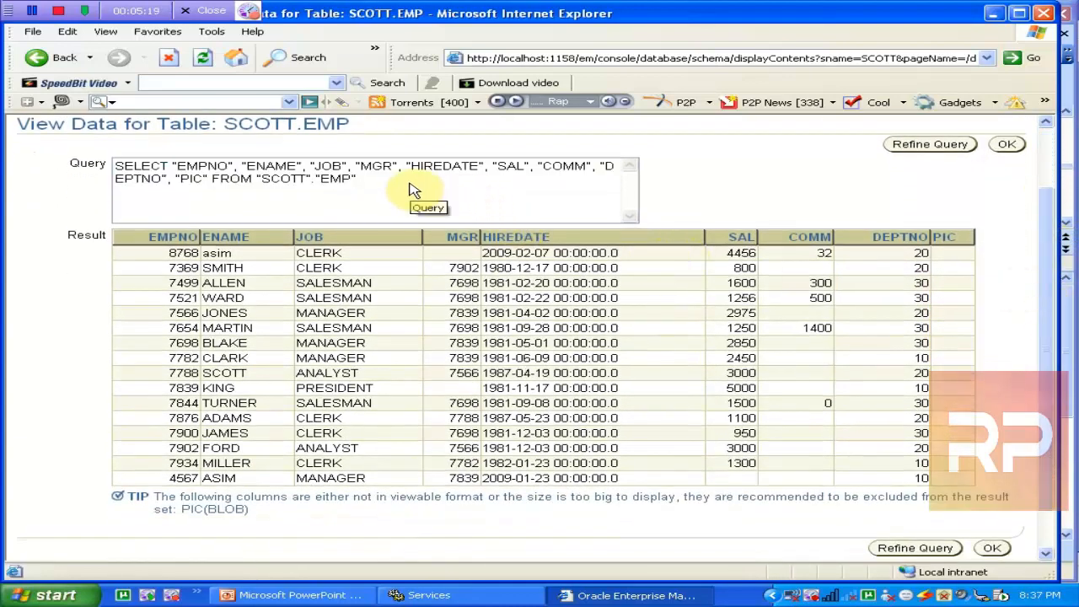
drag(357, 179, 212, 179)
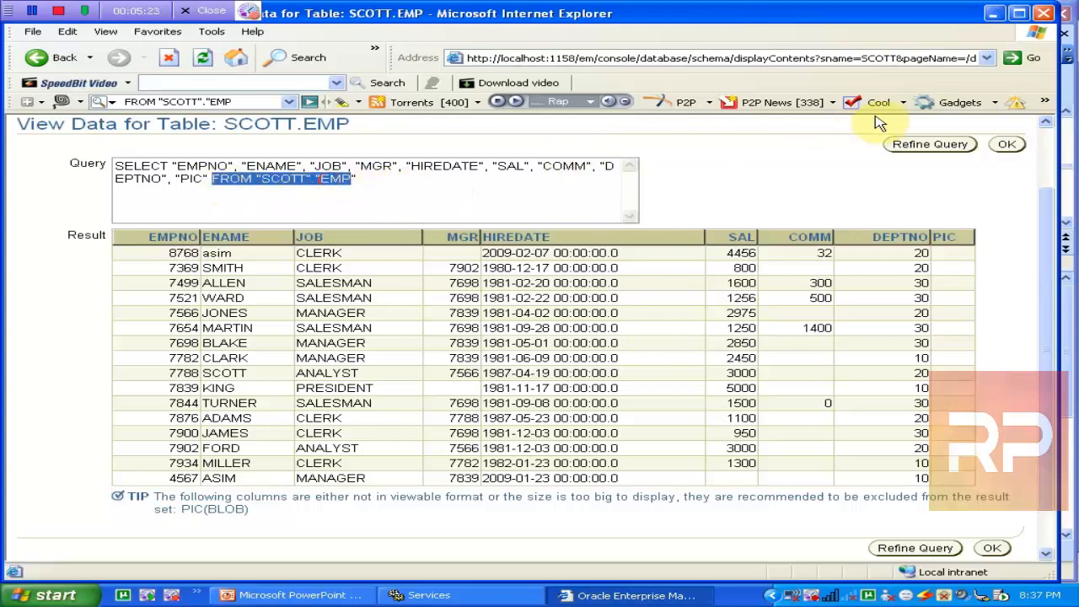
- Refine the query for SCOTT.EMP by removing the PIC and COMM columns from the selected columns
click(910, 148)
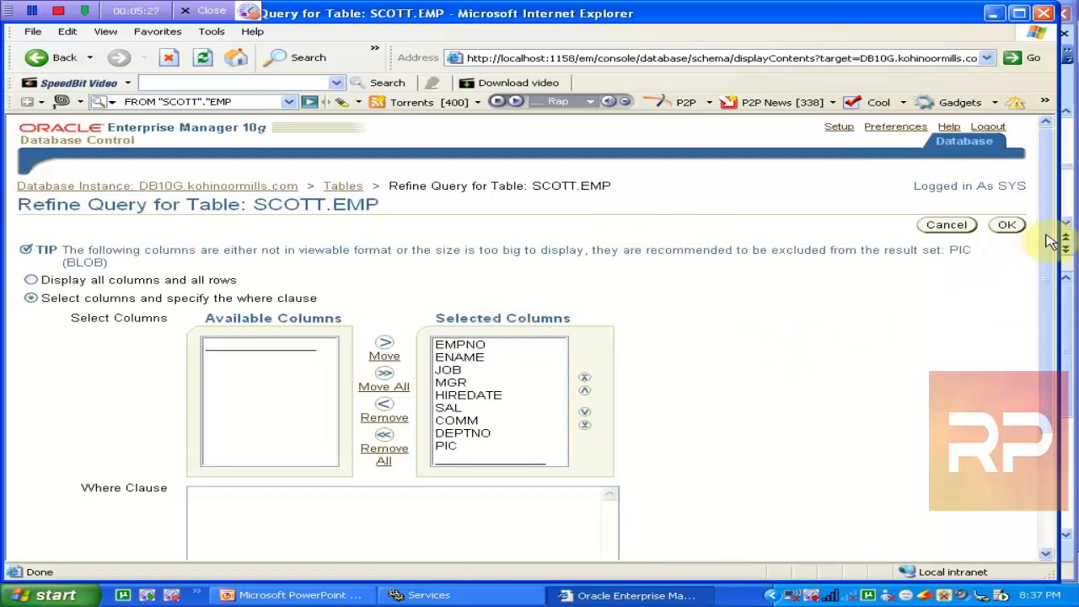
drag(1046, 236, 1061, 301)
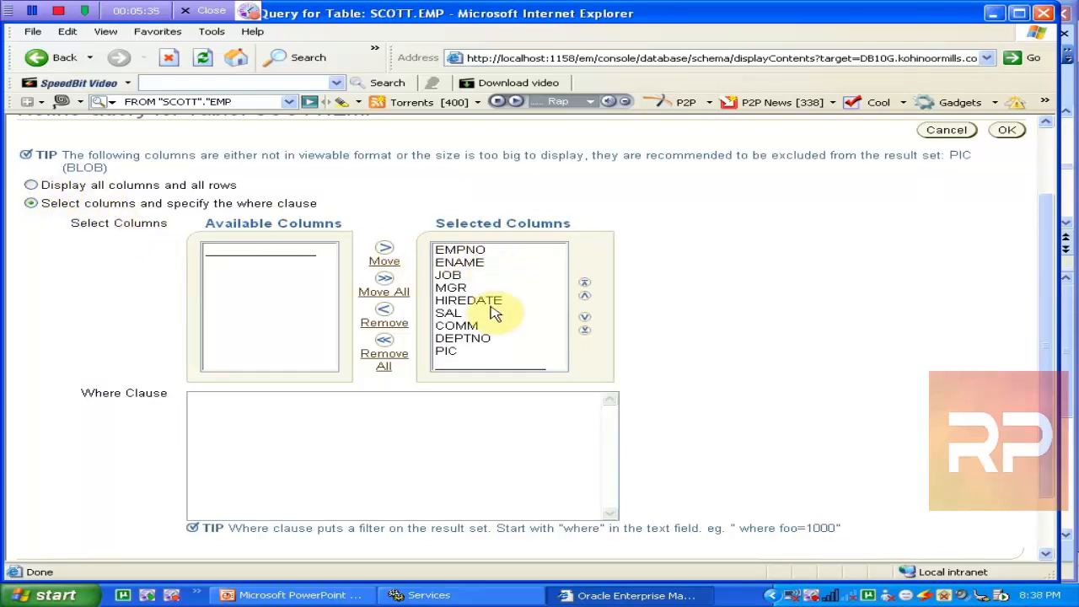
click(454, 352)
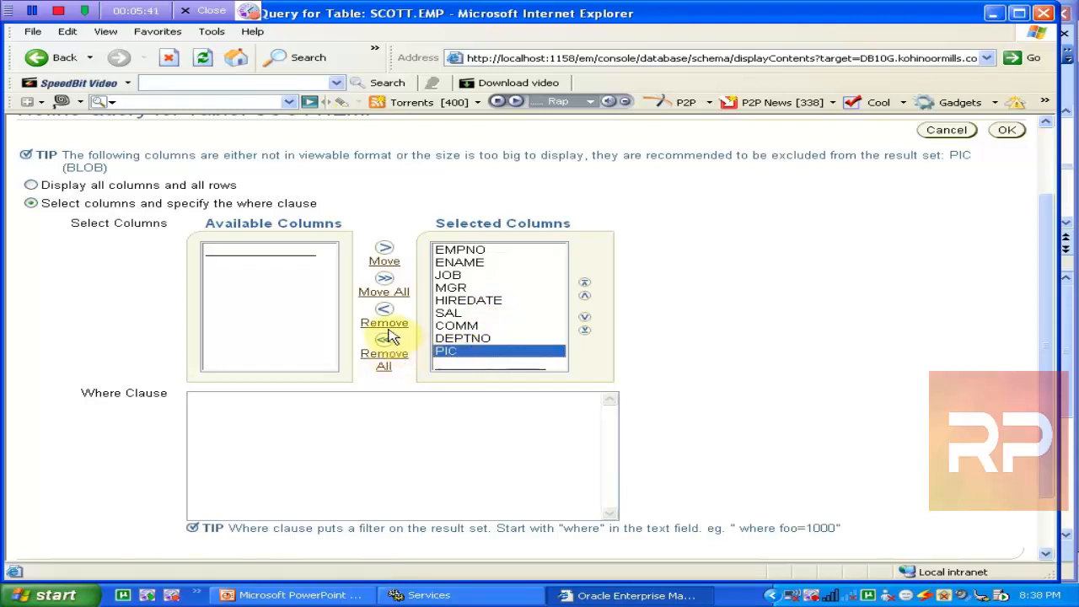
click(387, 326)
click(445, 338)
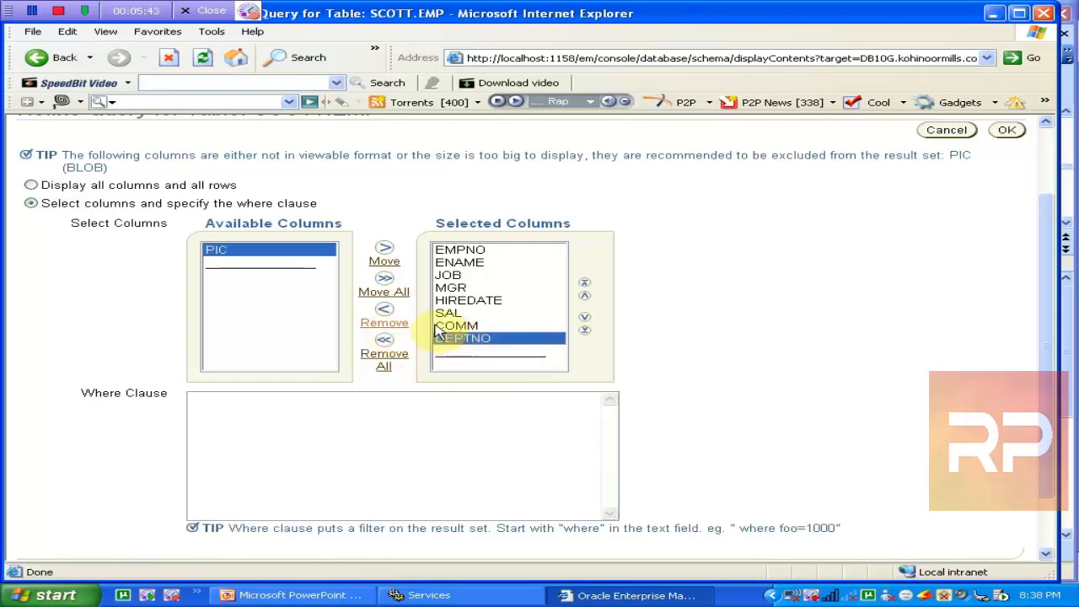
click(469, 325)
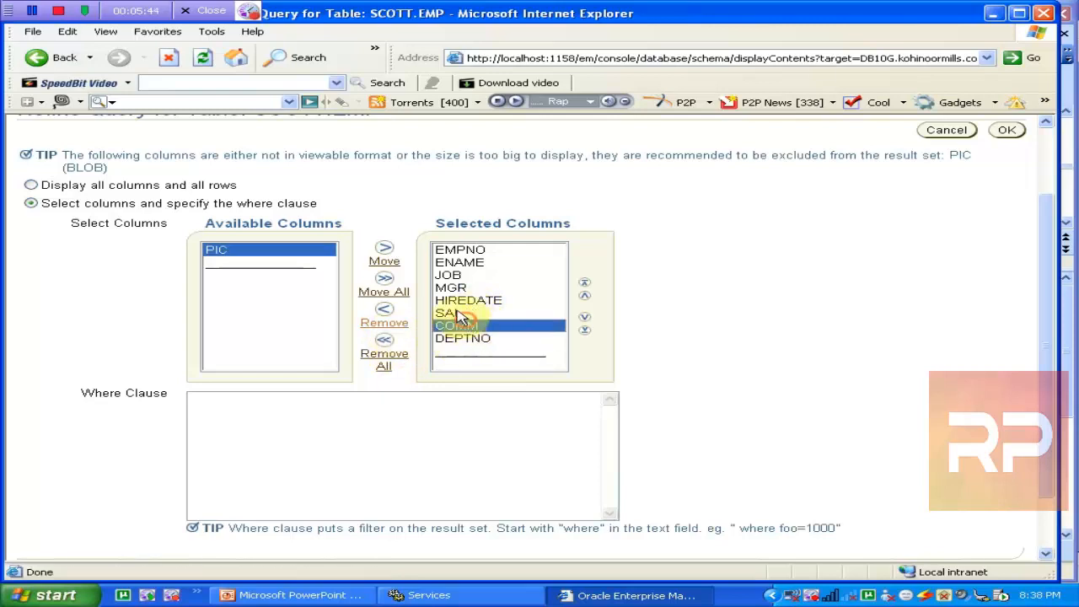
click(385, 317)
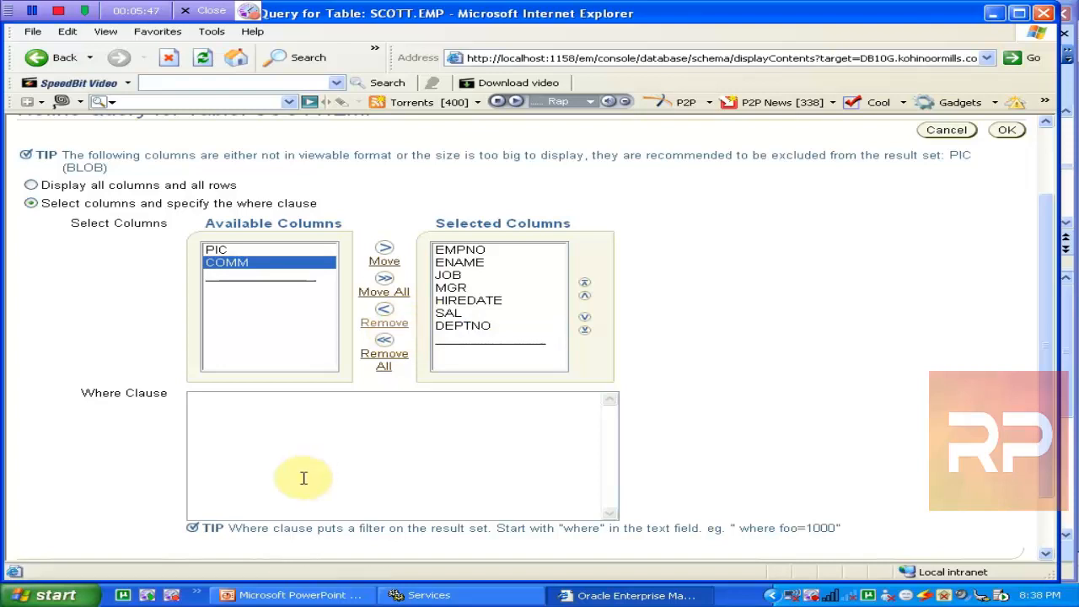
- Filter the query with the where clause deptno=20, display the refined data, and return to the Tables list
click(293, 416)
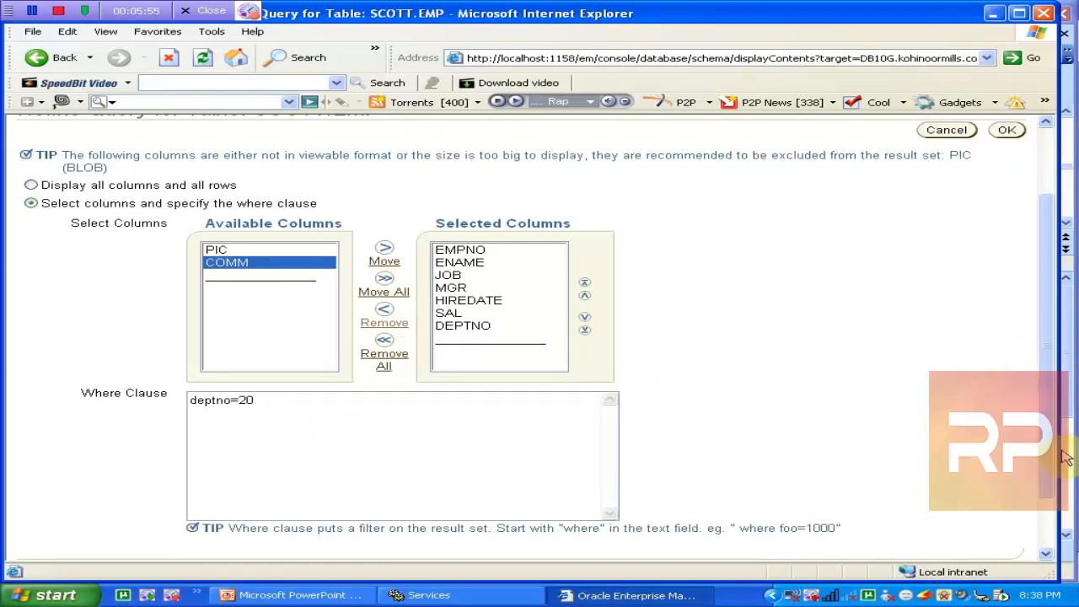
scroll(1043, 447, down, 2)
scroll(1043, 447, up, 4)
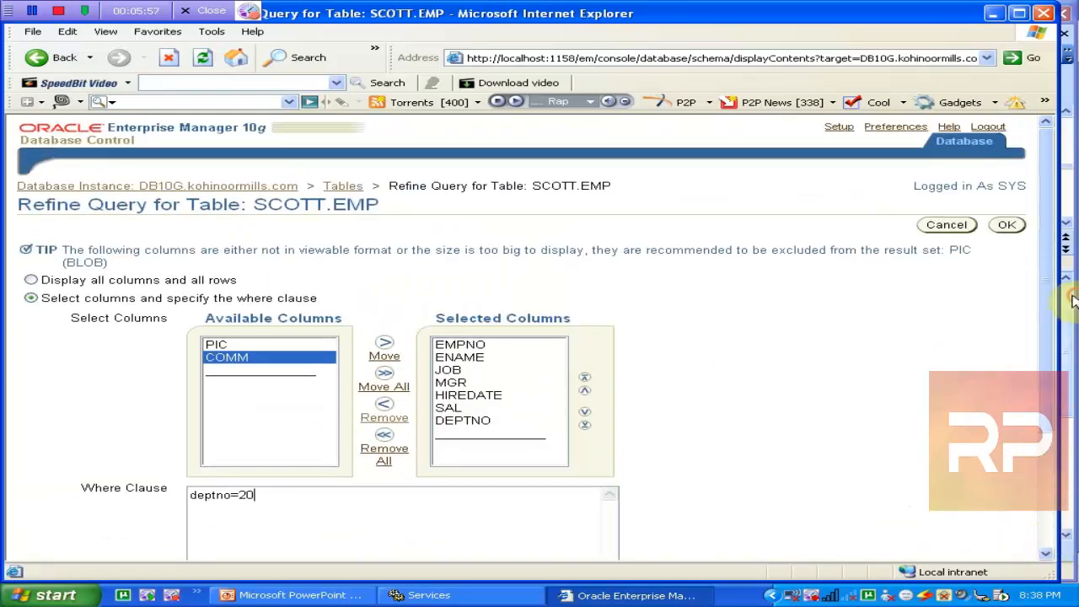
click(1009, 226)
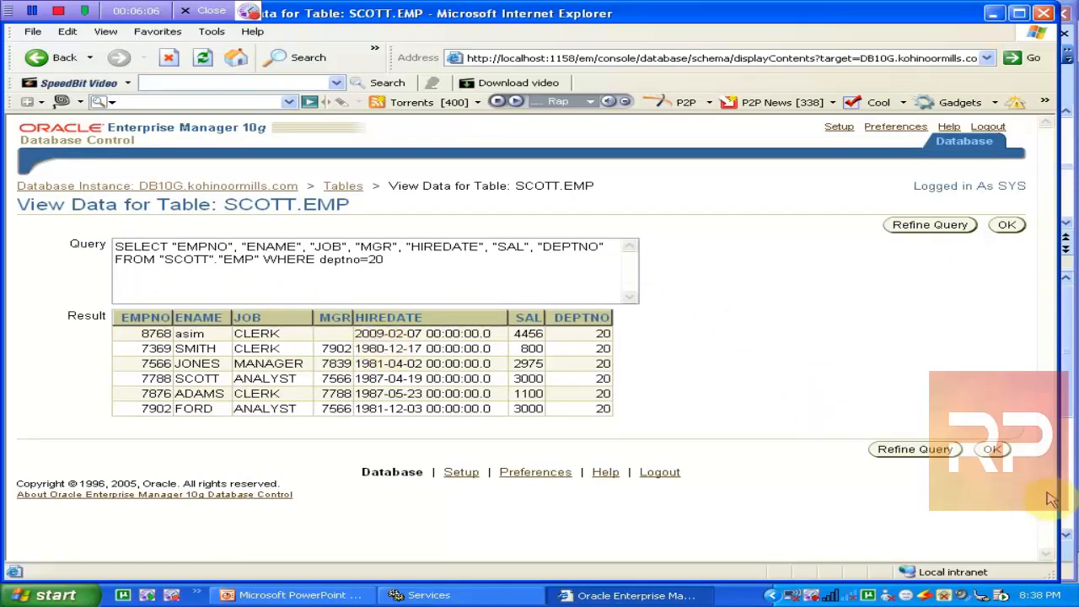
click(981, 449)
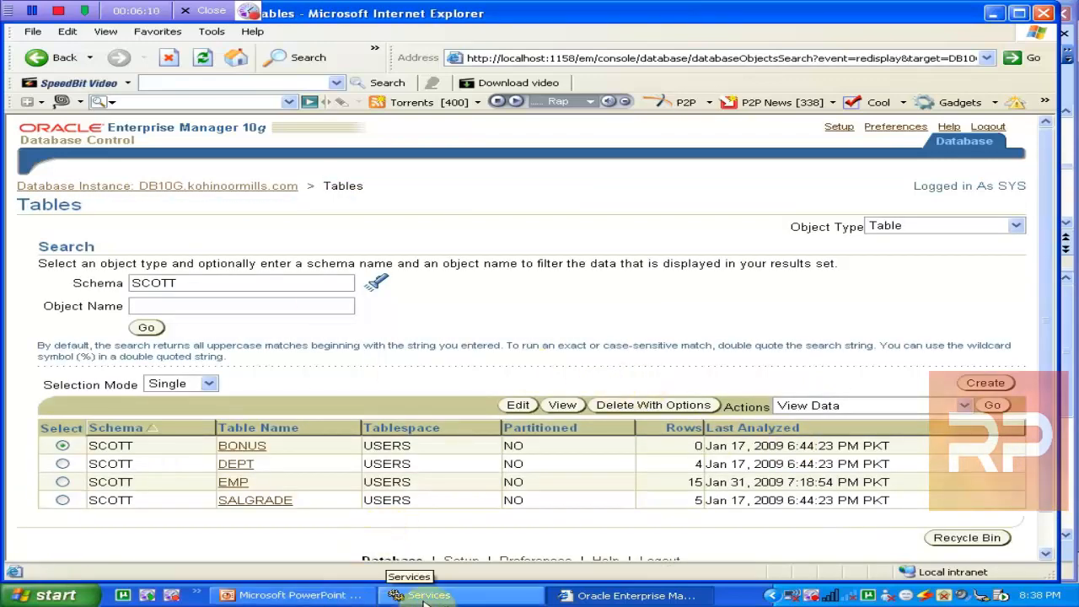
click(341, 596)
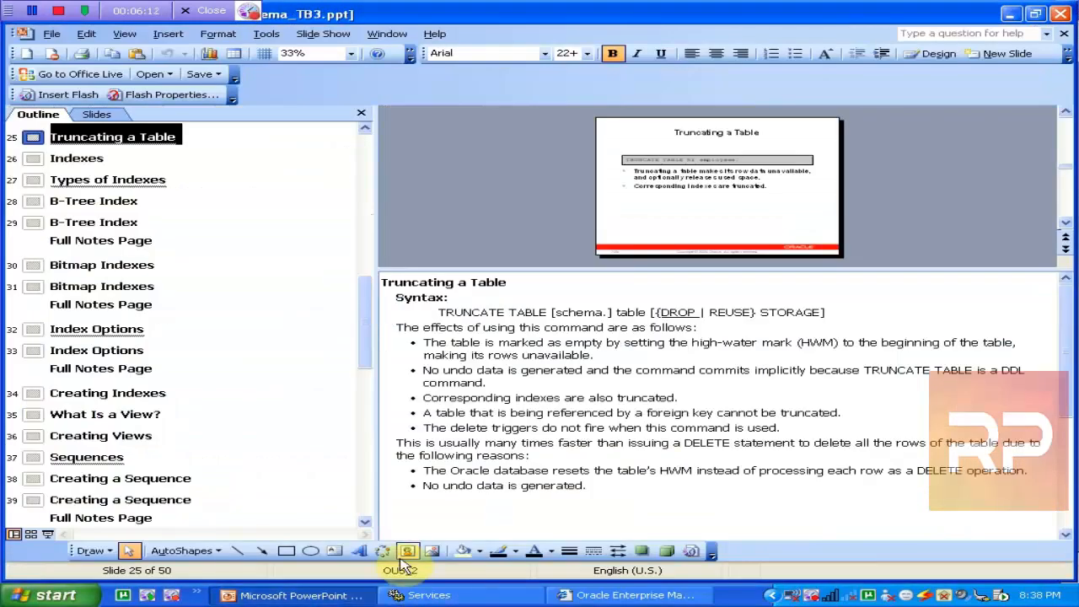
click(578, 599)
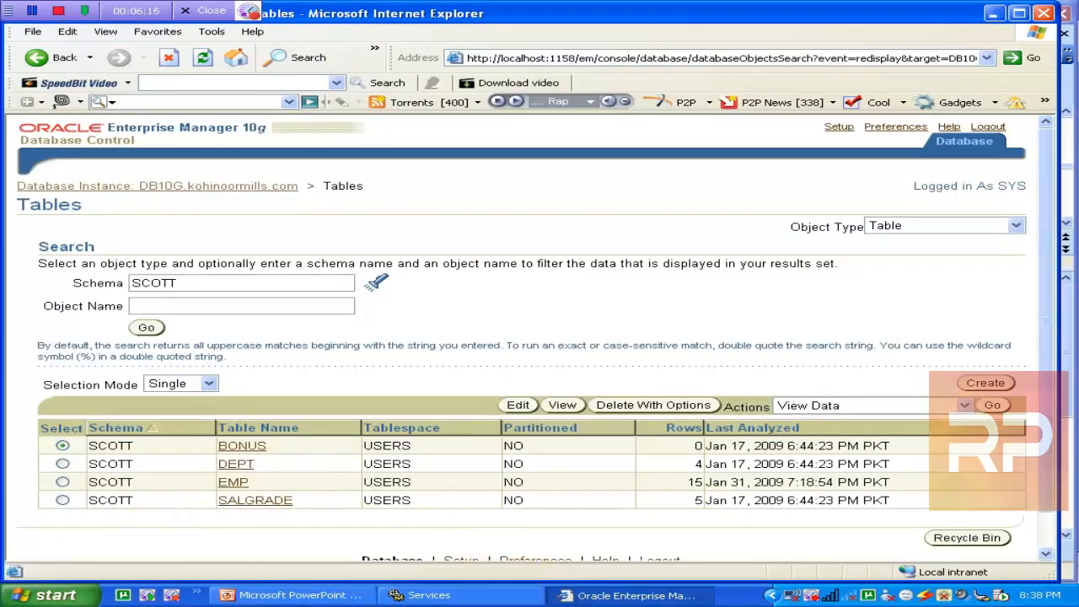
- Open the definition of the EMP table and review its columns, constraints, indexes and storage settings
click(64, 482)
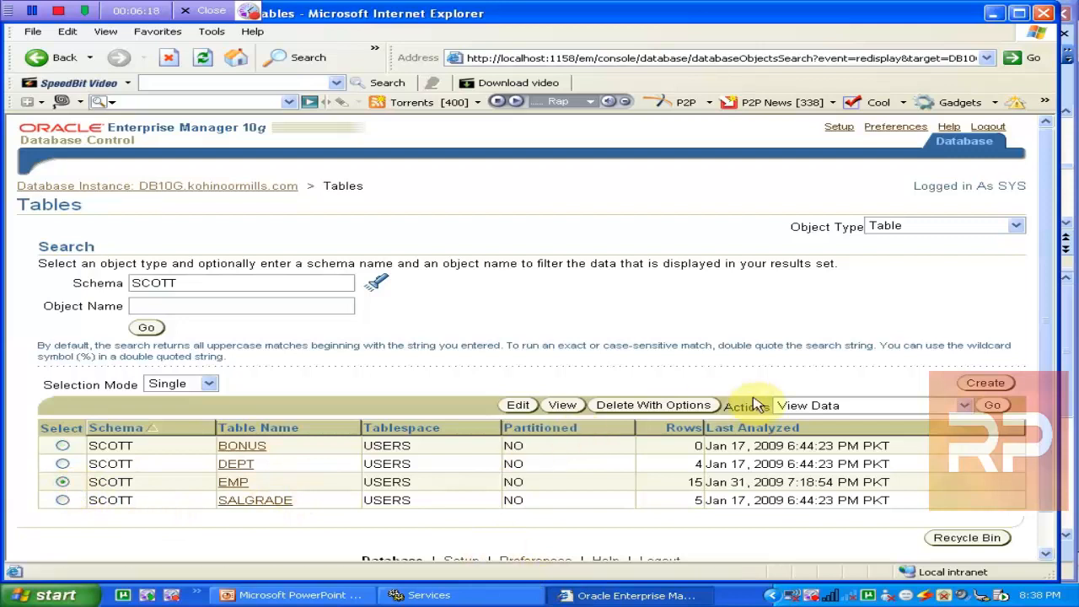
click(231, 487)
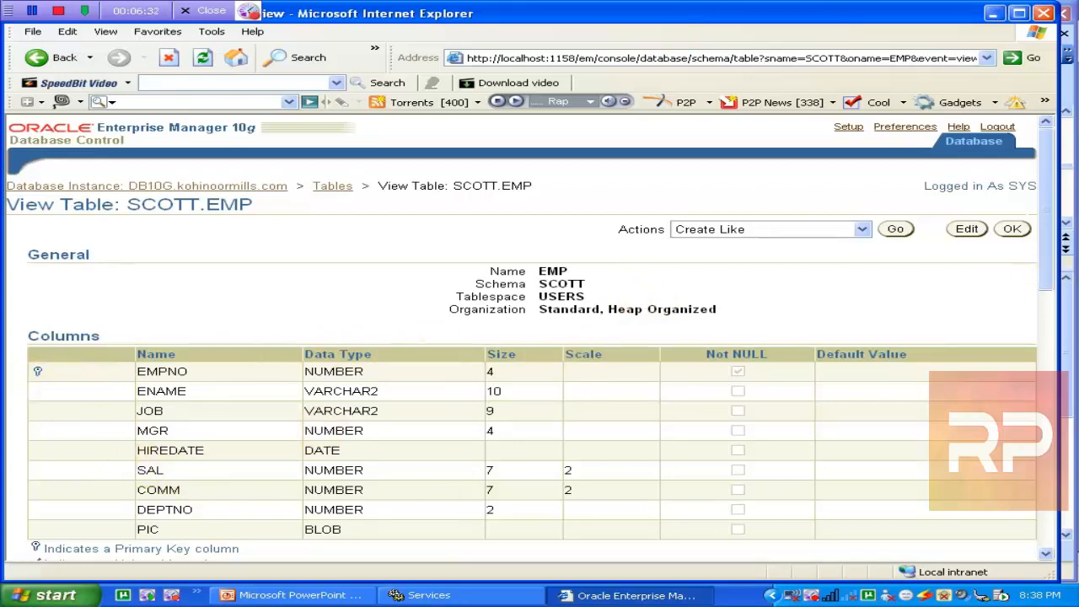
drag(1042, 270, 1040, 337)
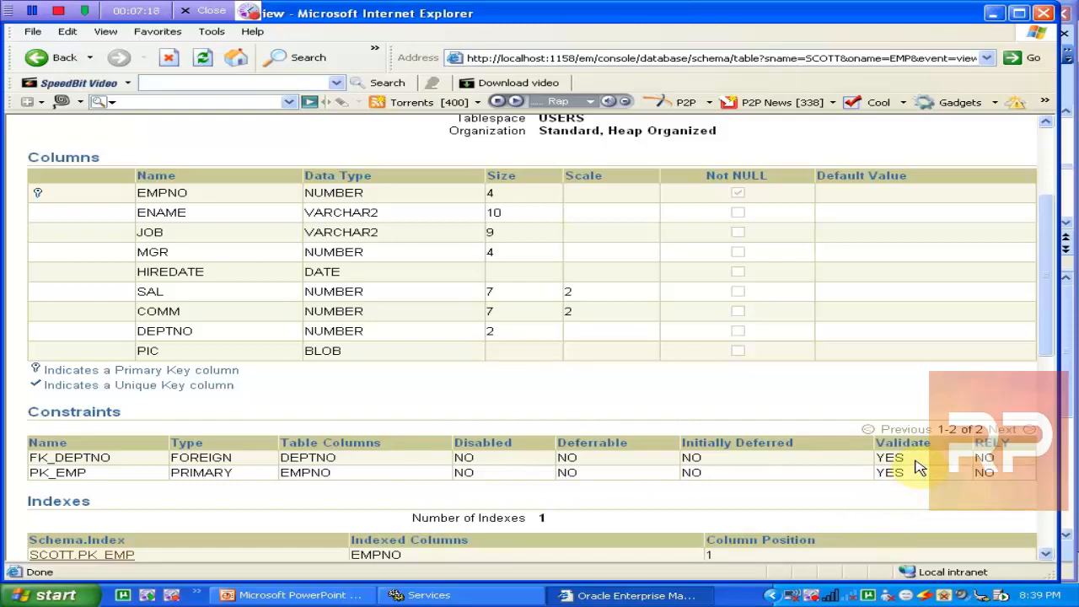
drag(1052, 315, 1049, 394)
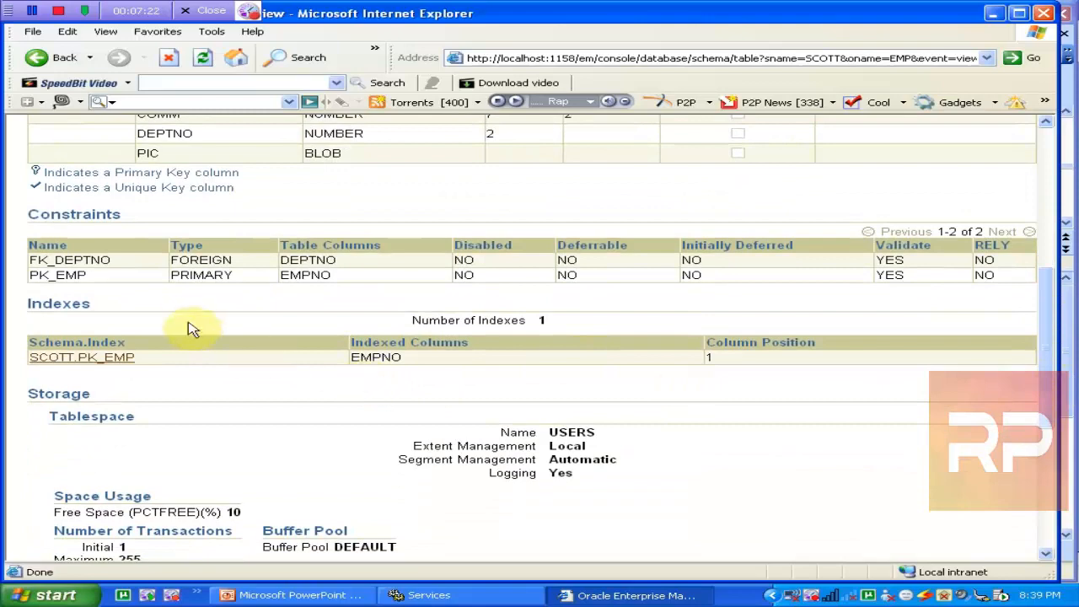
click(1043, 320)
drag(1042, 320, 1018, 163)
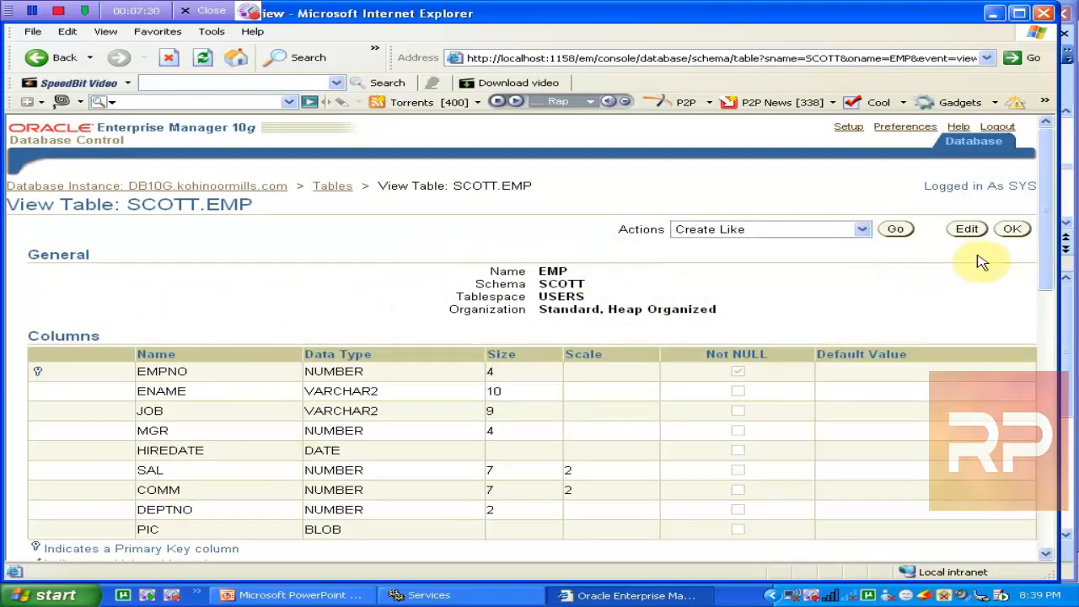
drag(1037, 257, 1037, 227)
- Open the SCOTT.EMP table for editing and set the size of the ENAME column to 20
click(965, 230)
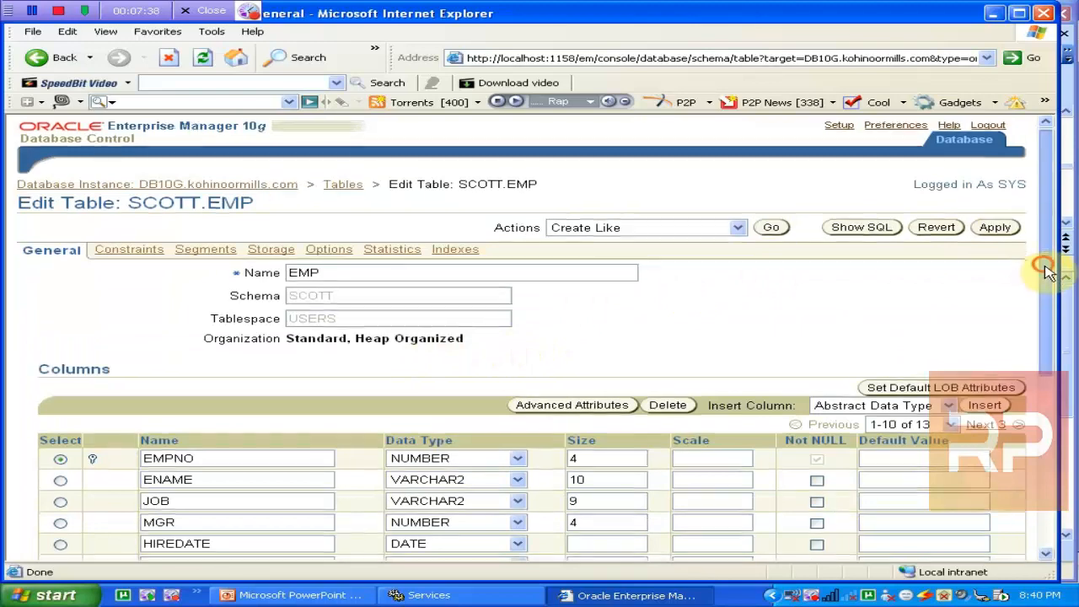
drag(1042, 264, 1066, 349)
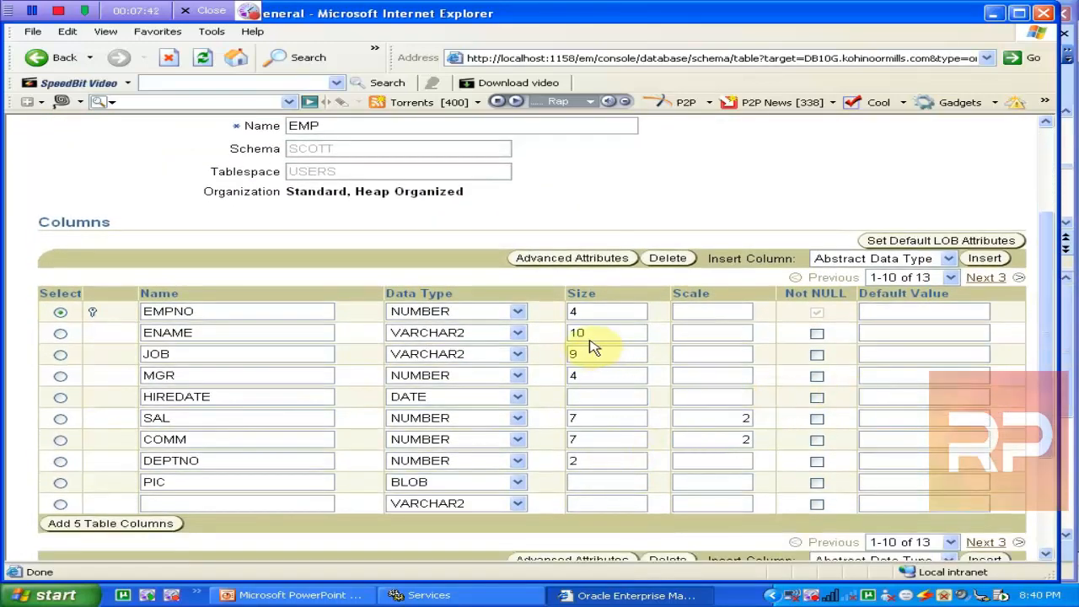
drag(622, 333, 531, 335)
text(2)
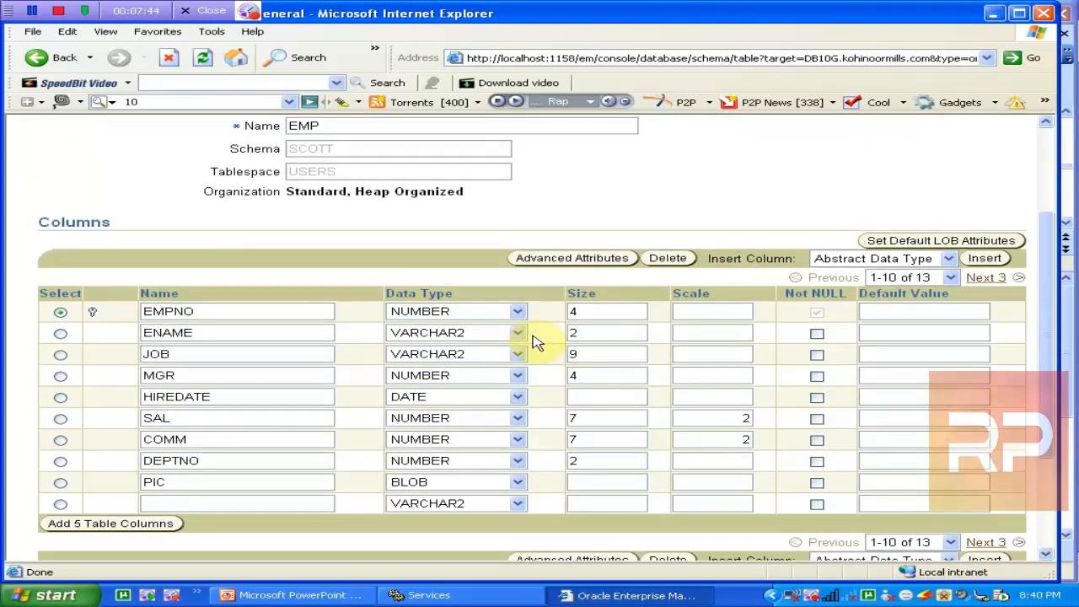
text(0)
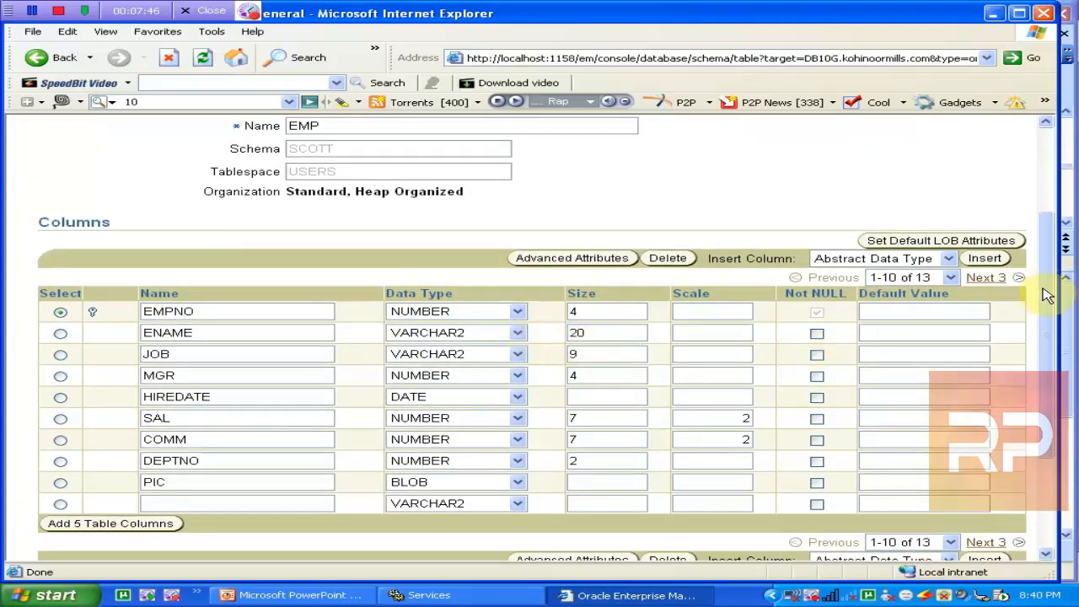
drag(1045, 290, 1040, 234)
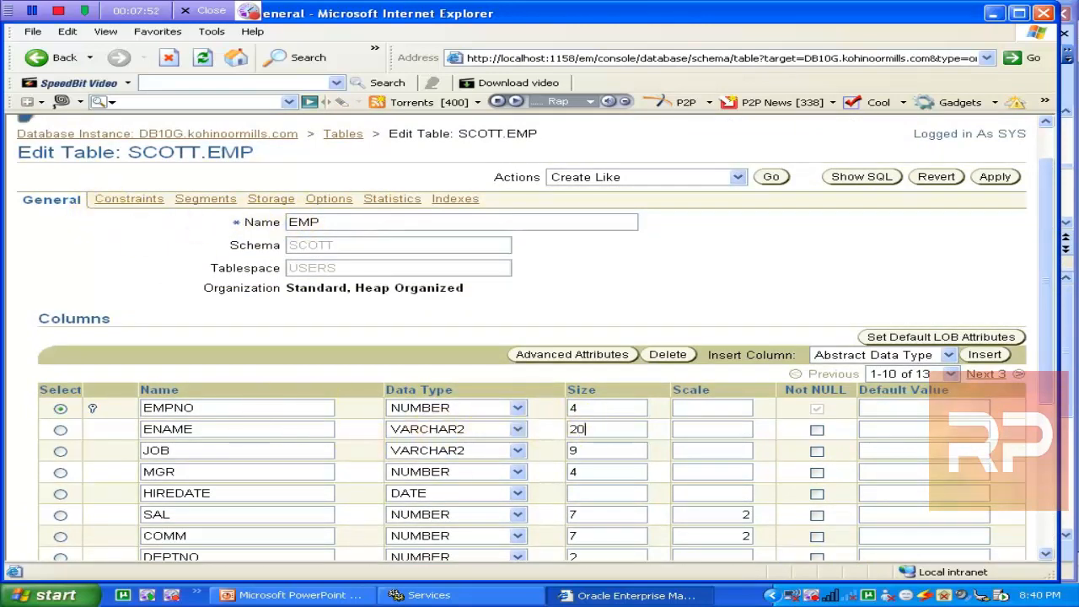
- Start adding a CHECK constraint to the constraints of the EMP table
click(134, 200)
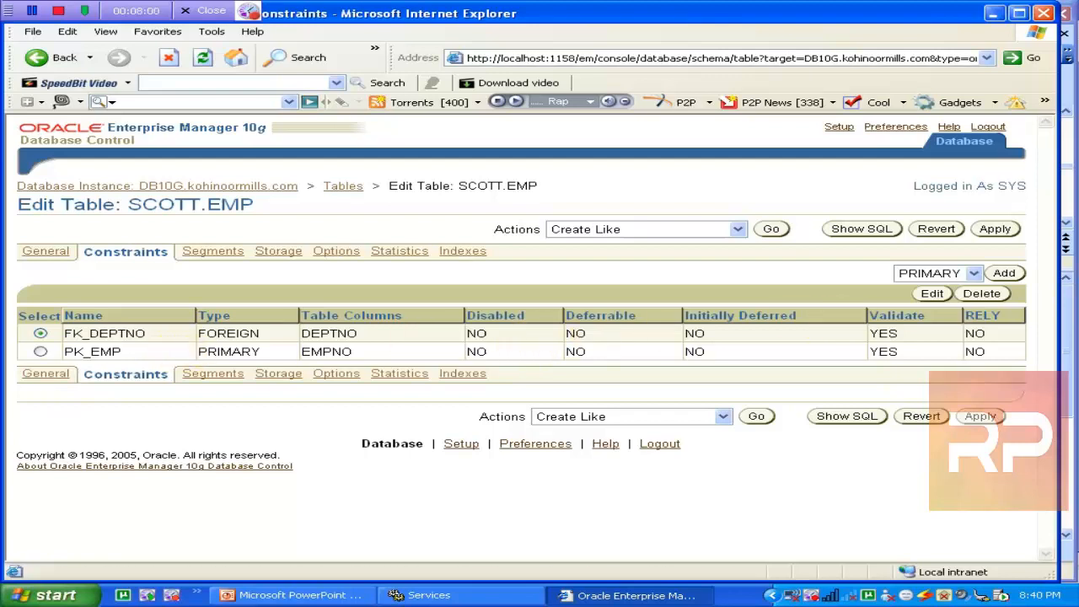
click(974, 275)
click(975, 278)
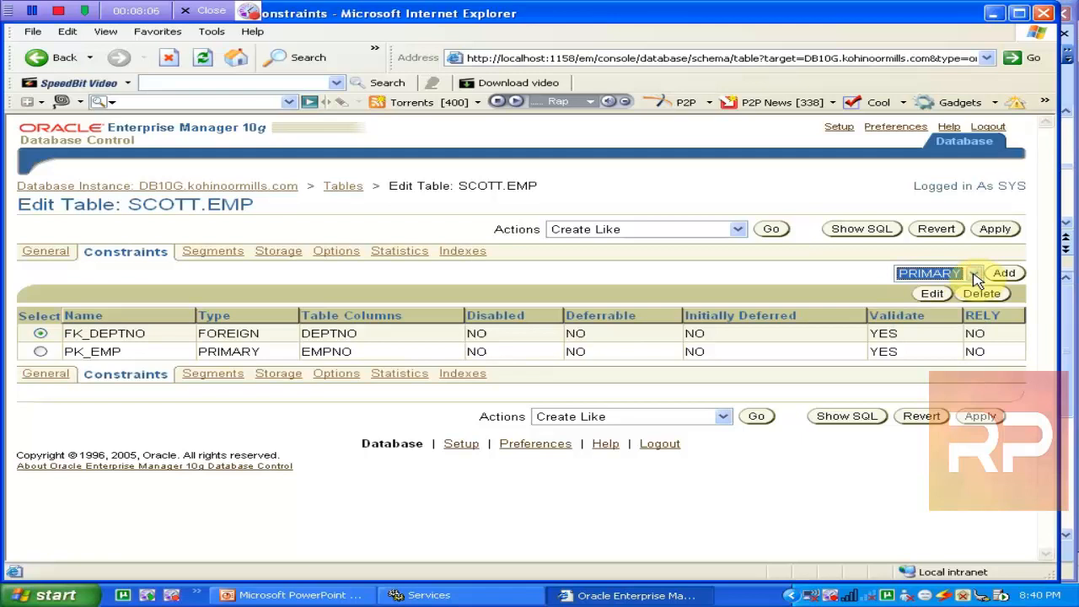
click(974, 276)
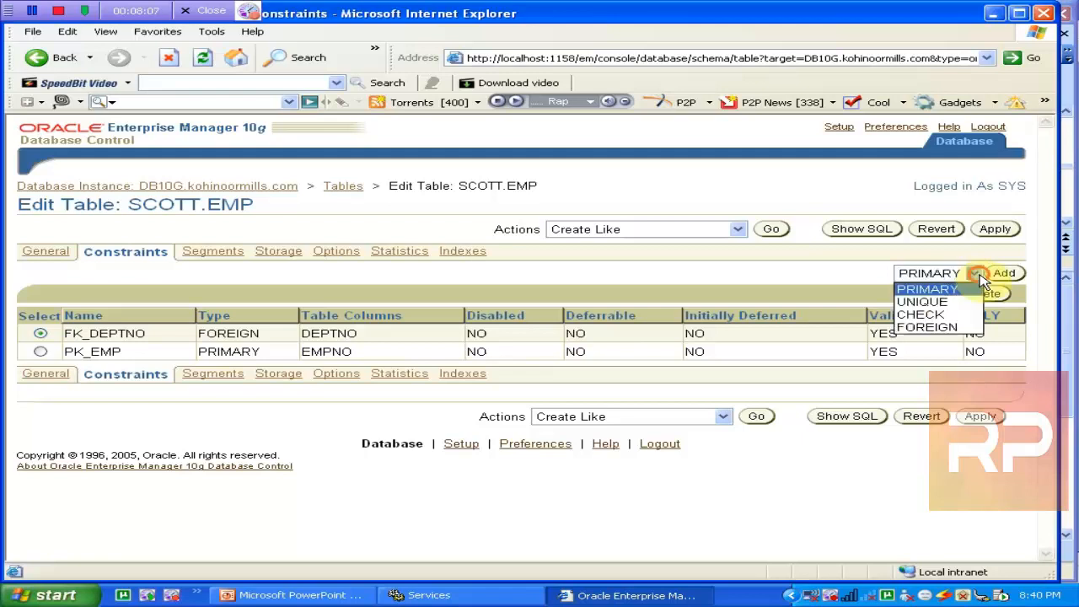
click(957, 324)
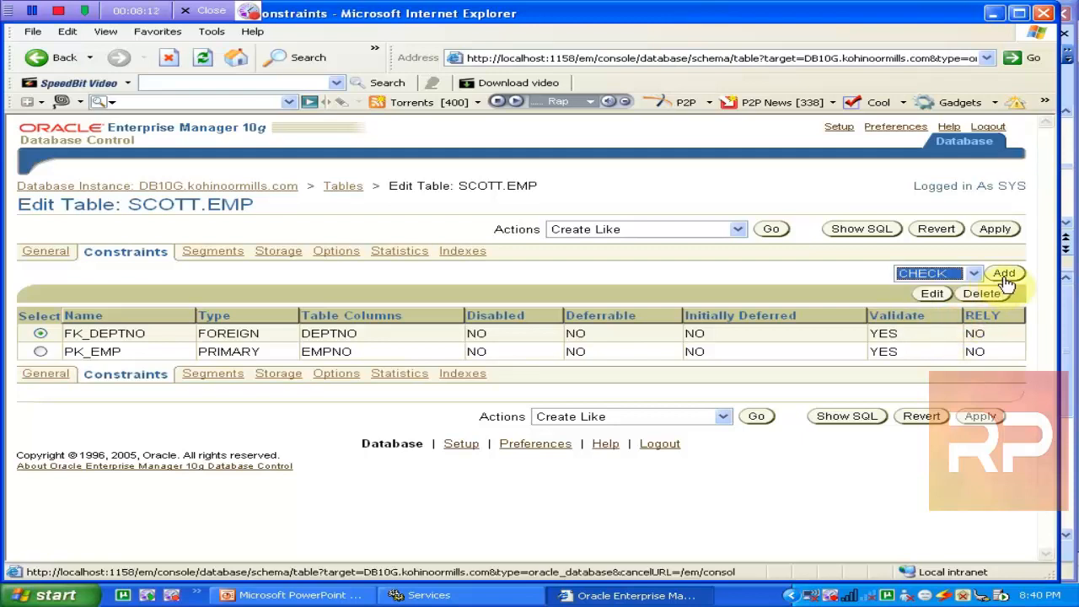
click(1004, 274)
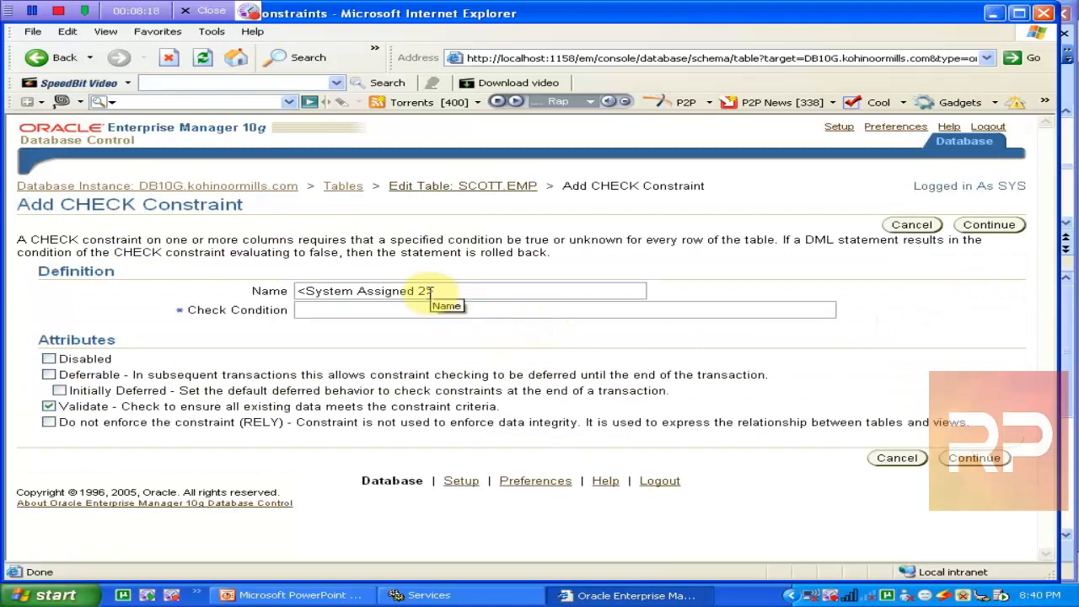
- Keep the system-assigned name and enter the check condition job in ('MANAGER','ANALYST','SALESMAN','CLERK')
drag(452, 287, 293, 290)
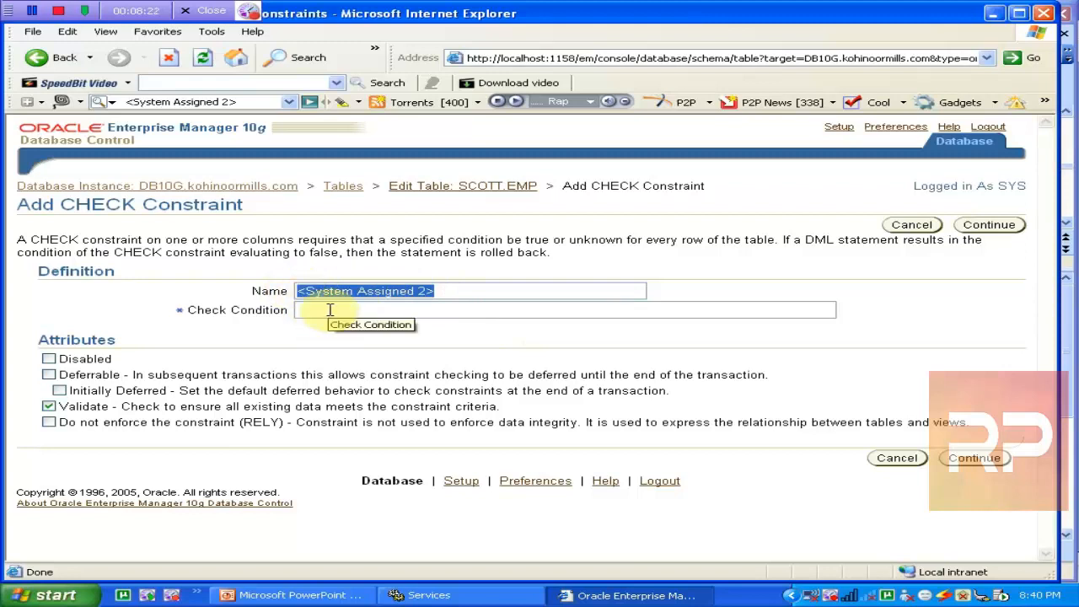
click(328, 309)
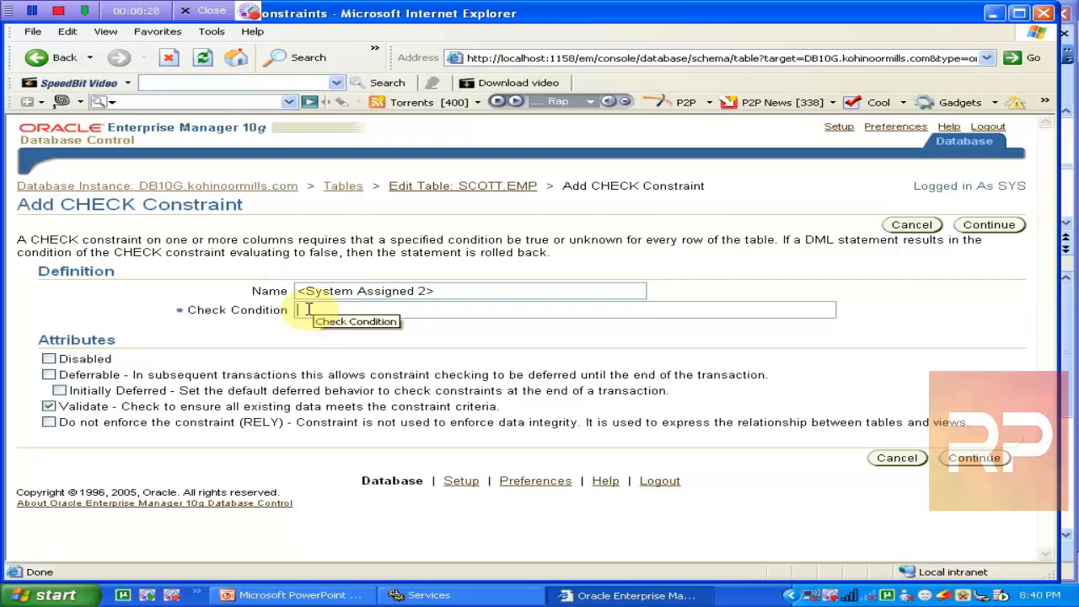
text(jo b in)
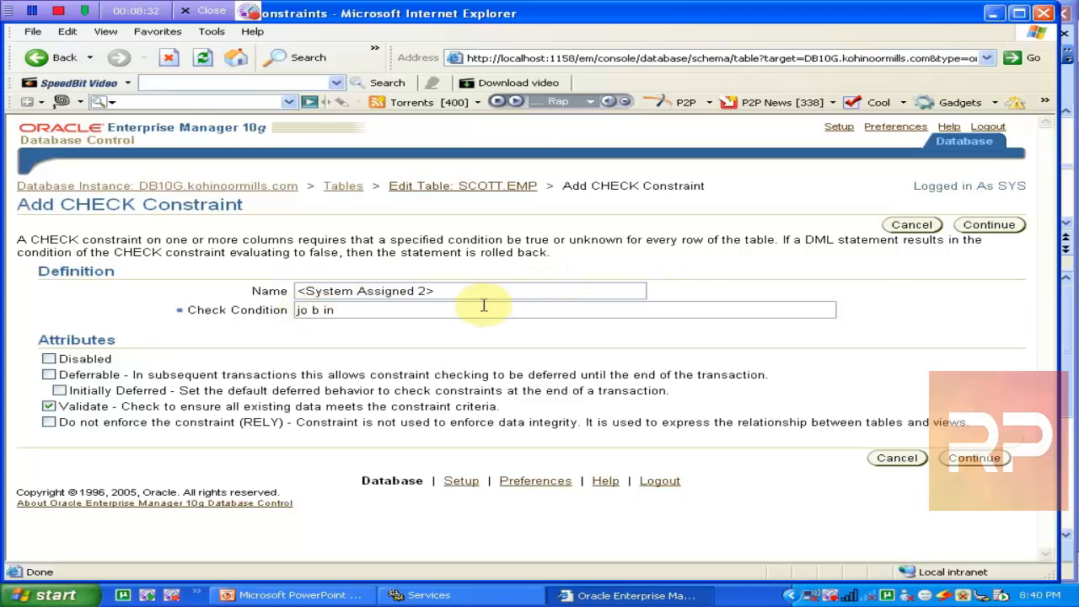
key(BackSpace)
key(BackSpace)
key(BackSpace)
key(BackSpace)
text(job in ('MANAGER','ANAYS)
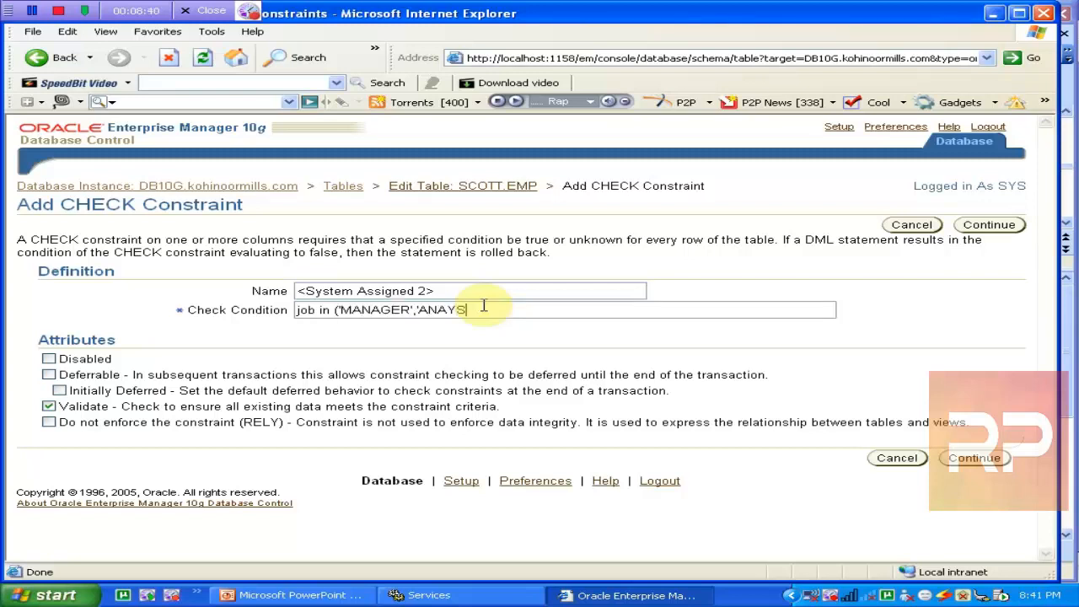
key(BackSpace)
key(BackSpace)
key(BackSpace)
key(BackSpace)
text(NALYST','SALESMAN',')
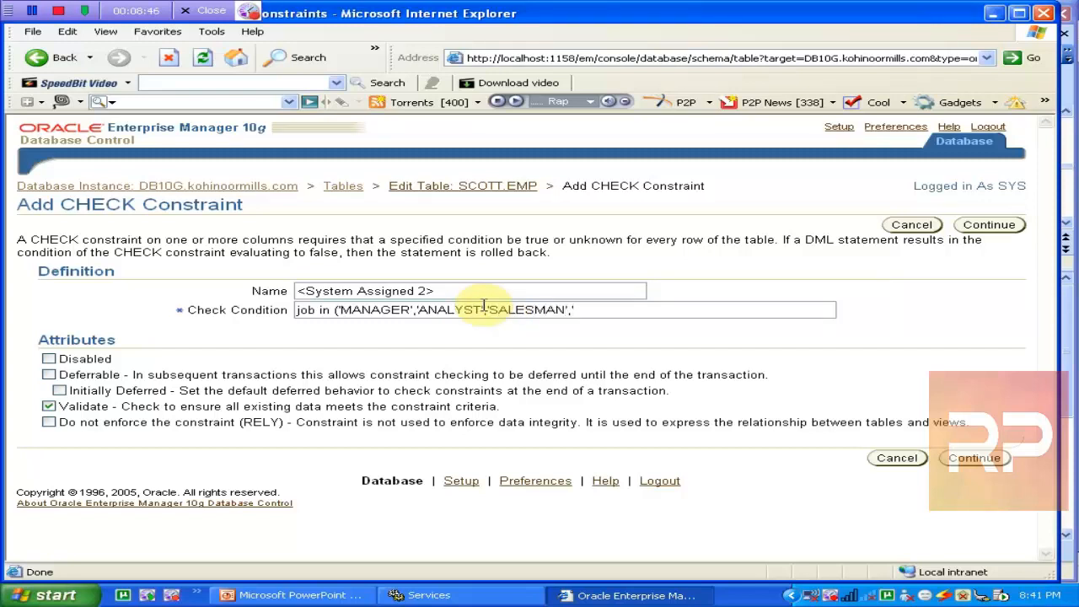
text(L)
key(BackSpace)
text(C)
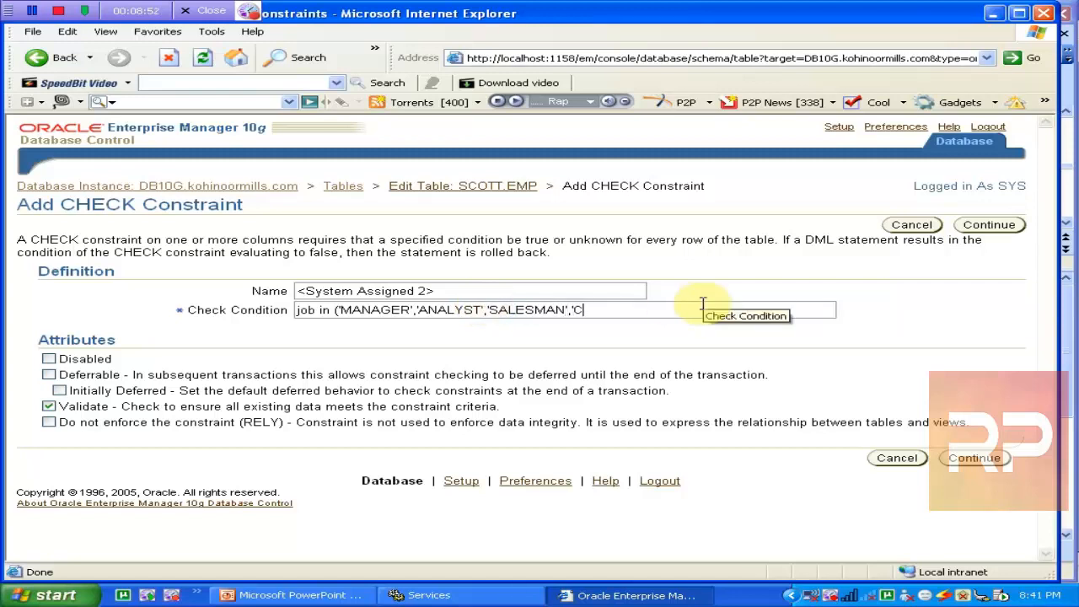
text(LERK)
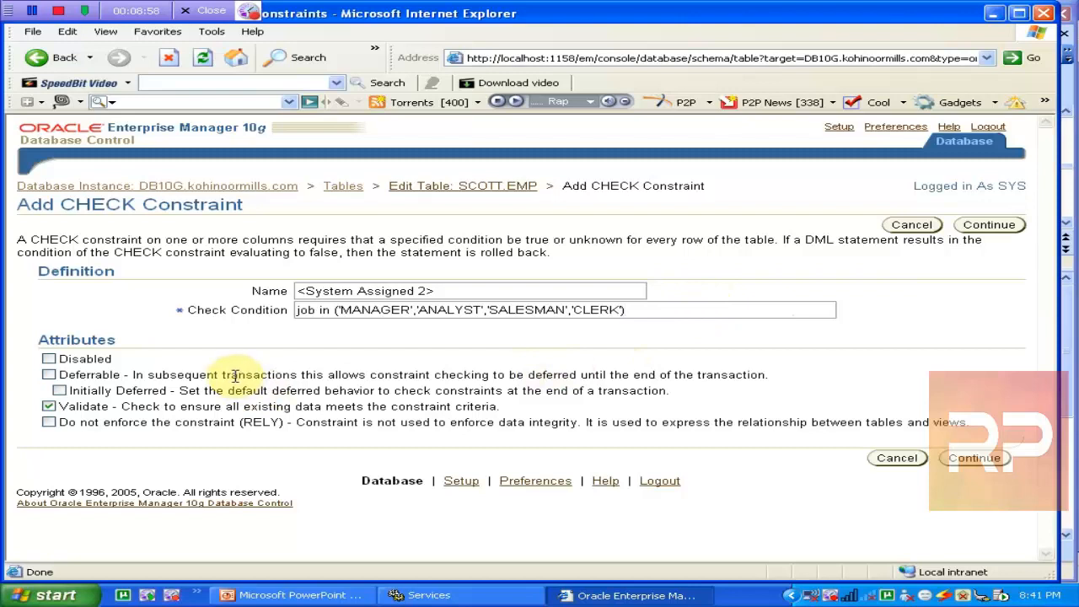
- Make the CHECK constraint Deferrable and Initially Deferred, and add it to the table's constraint list
click(54, 379)
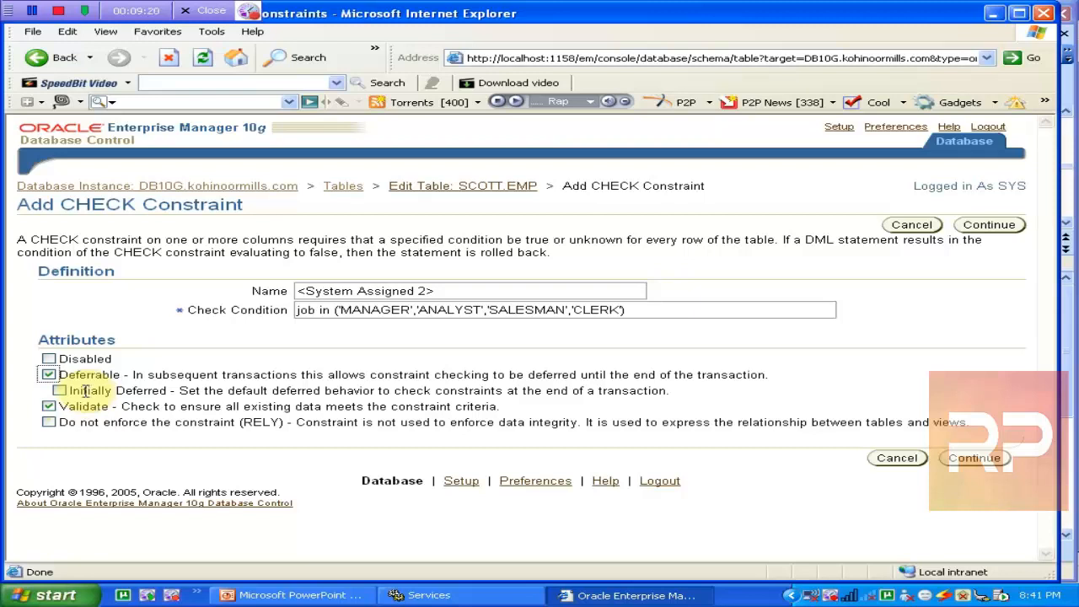
click(62, 392)
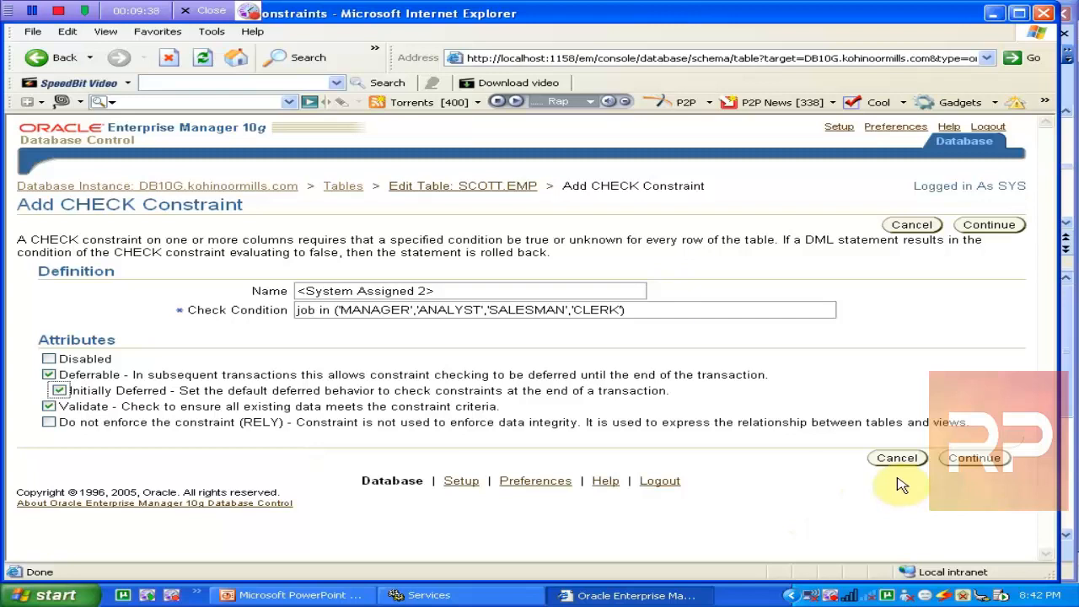
click(978, 464)
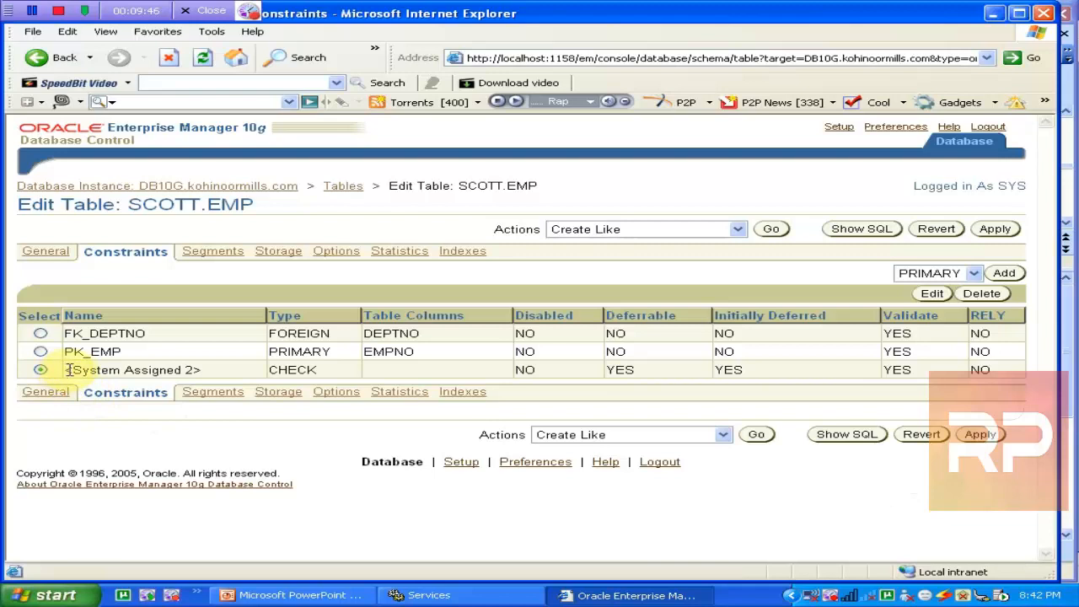
- Examine the new CHECK constraint's name and its Deferrable and Initially Deferred settings in the constraint list
drag(70, 370, 185, 370)
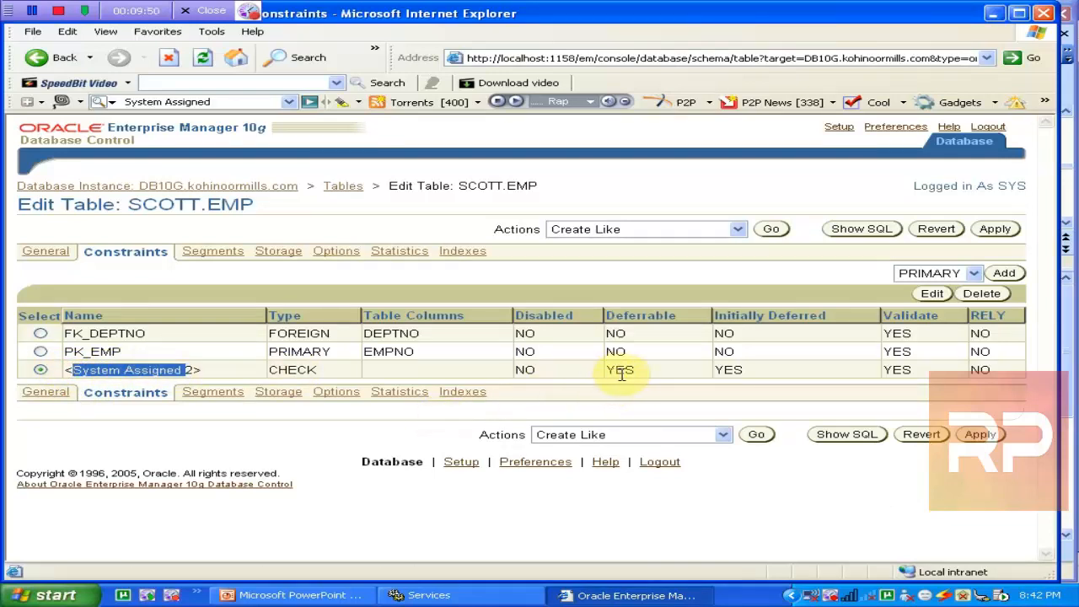
drag(631, 369, 605, 371)
drag(746, 369, 734, 369)
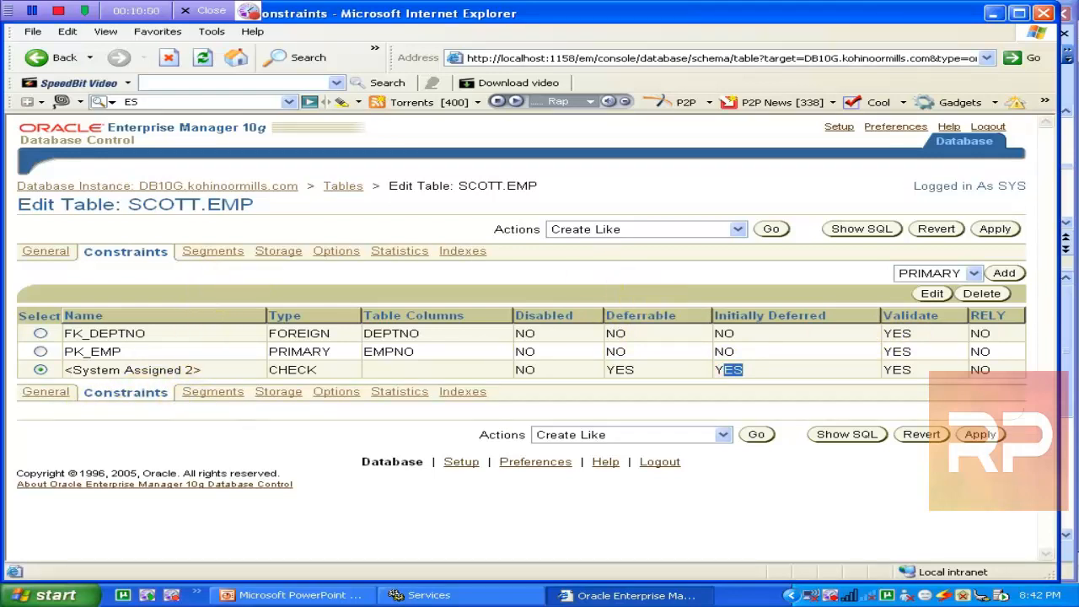
click(268, 596)
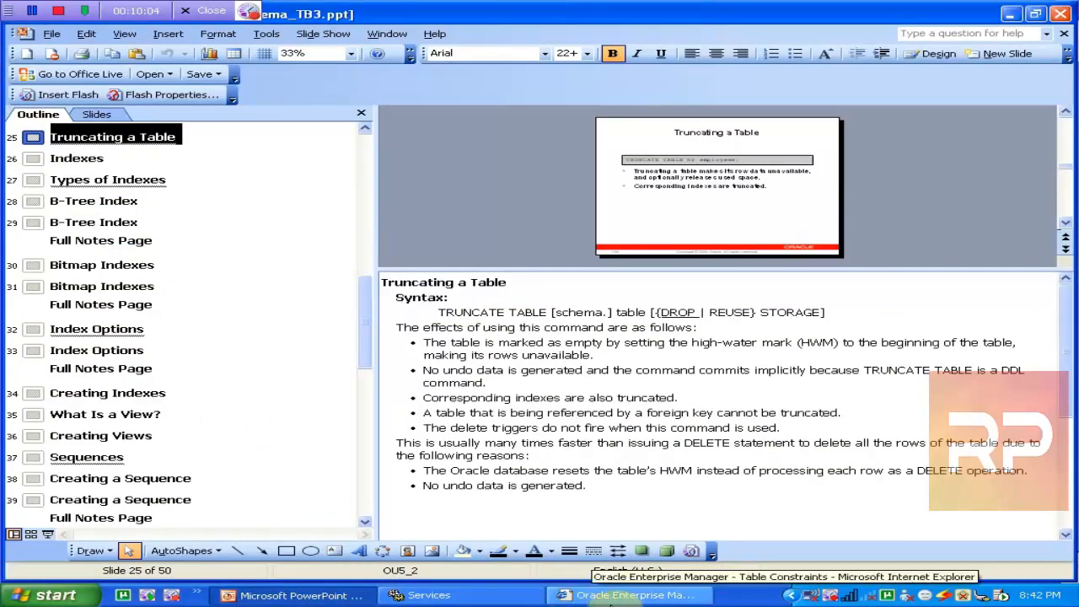
click(619, 595)
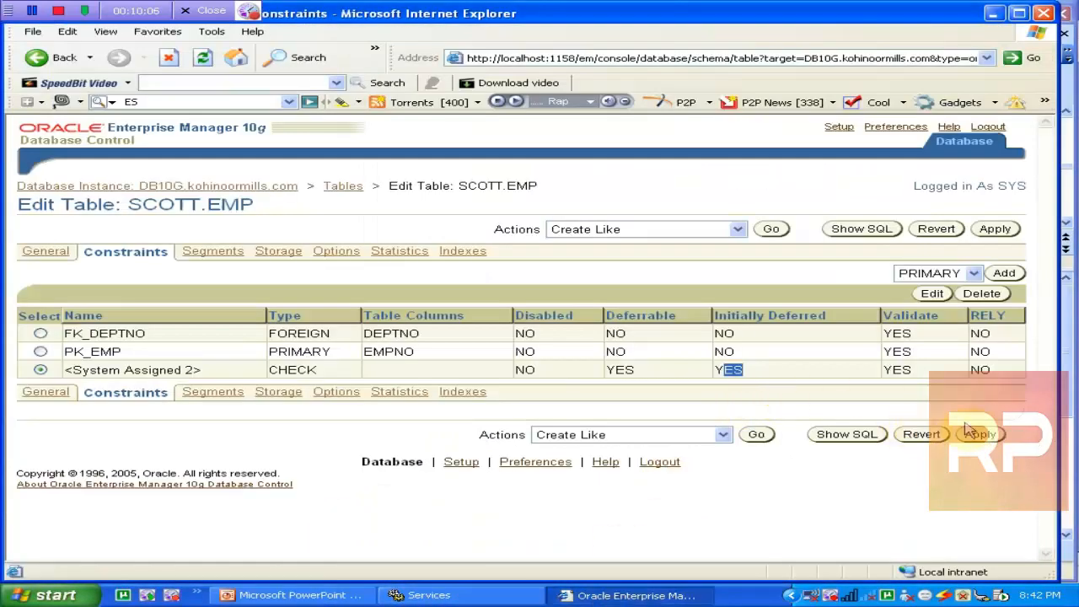
- Review the SQL statement generated for the pending EMP table changes and return to the constraints
click(860, 232)
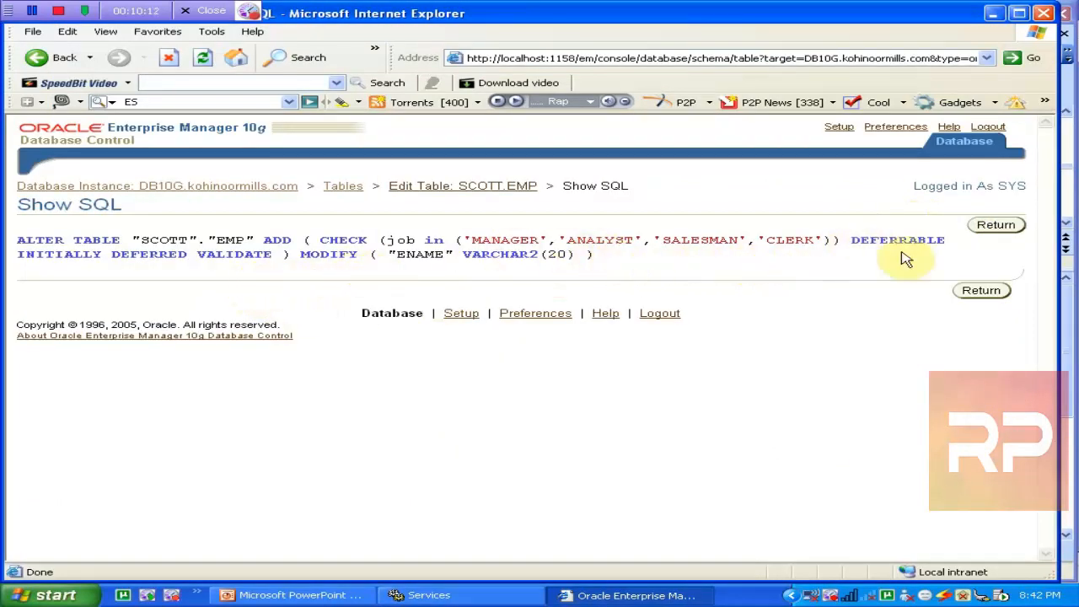
click(981, 290)
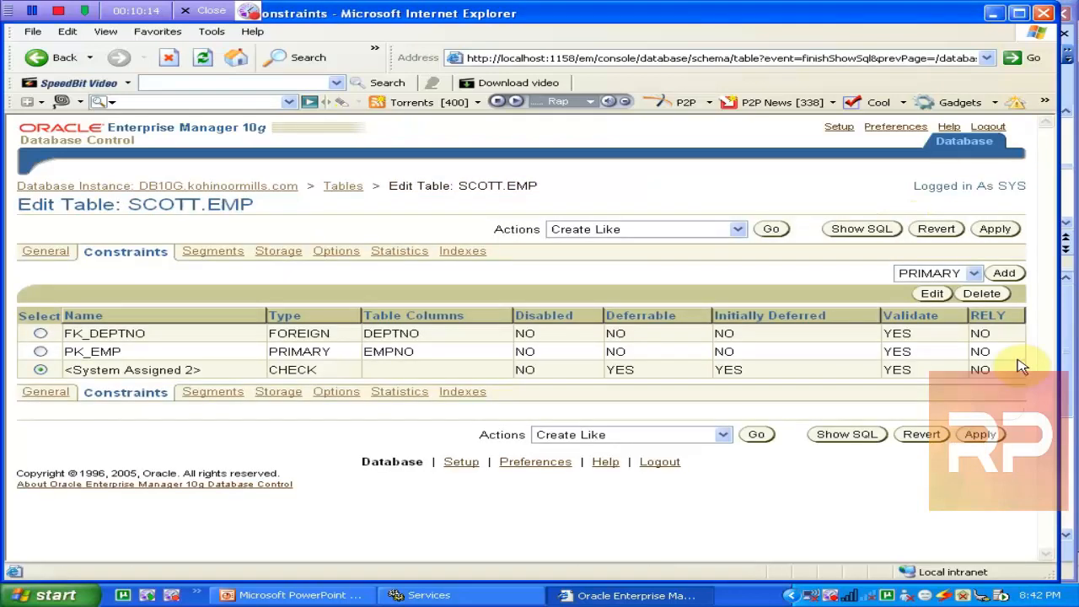
- Try to apply the table changes, turn off Validate for the new CHECK constraint, and apply the changes again
click(981, 434)
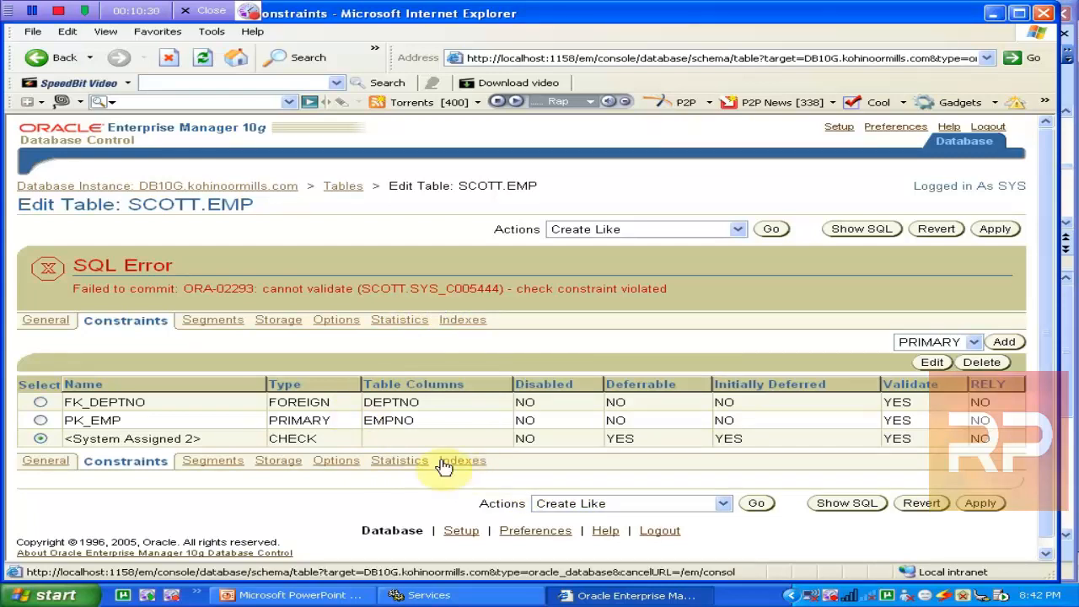
click(931, 362)
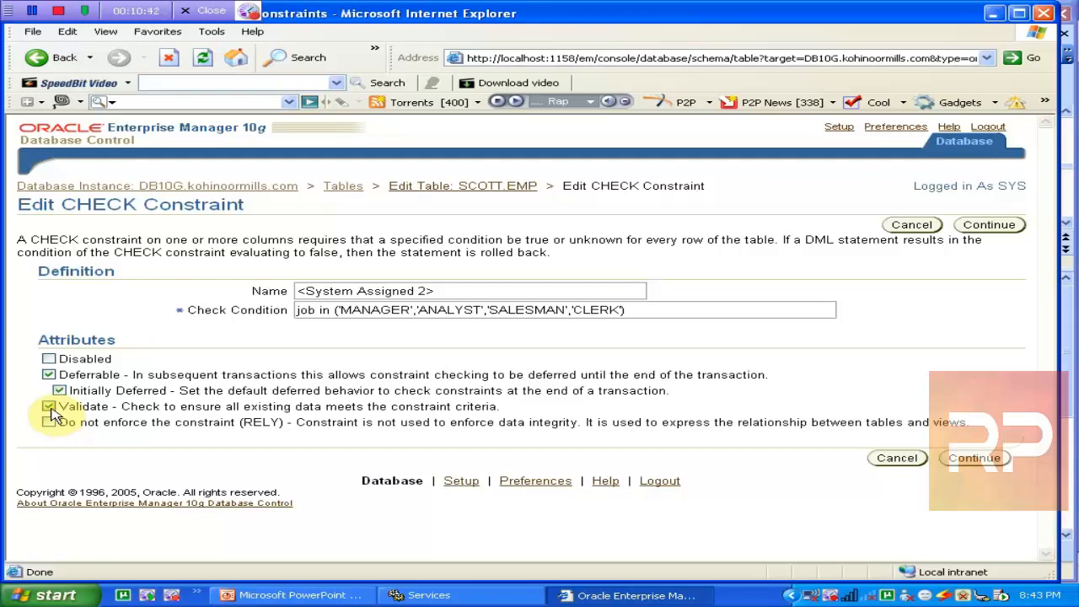
click(50, 410)
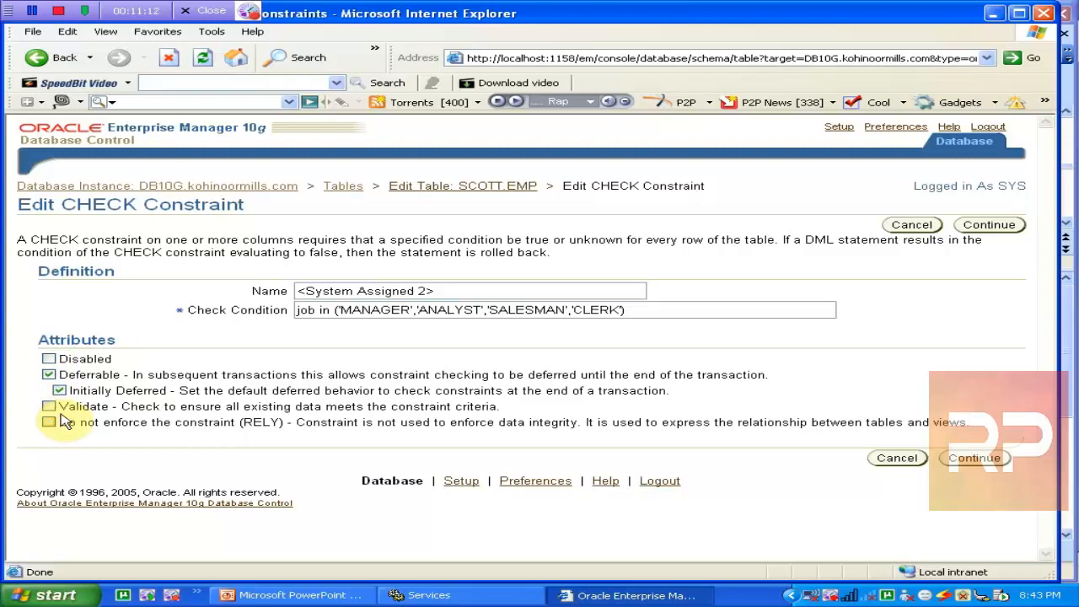
click(978, 460)
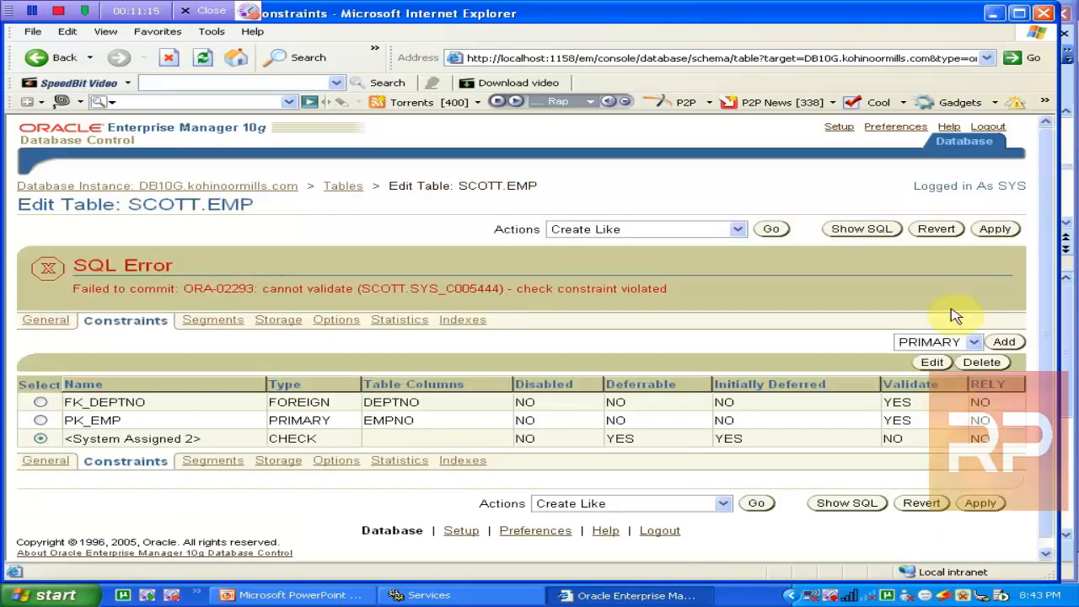
click(994, 229)
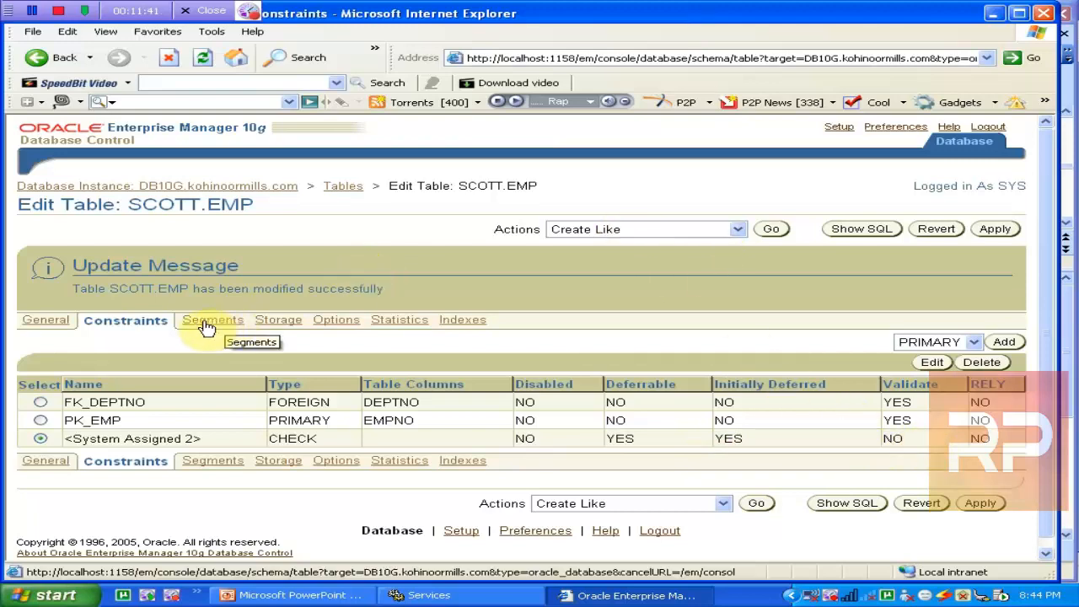
click(360, 595)
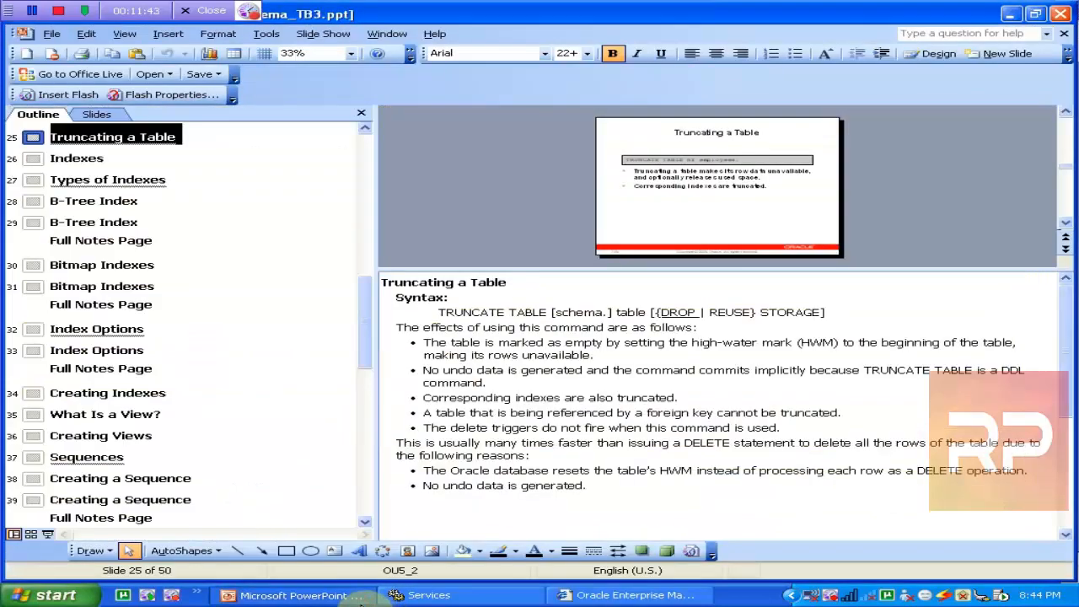
click(590, 595)
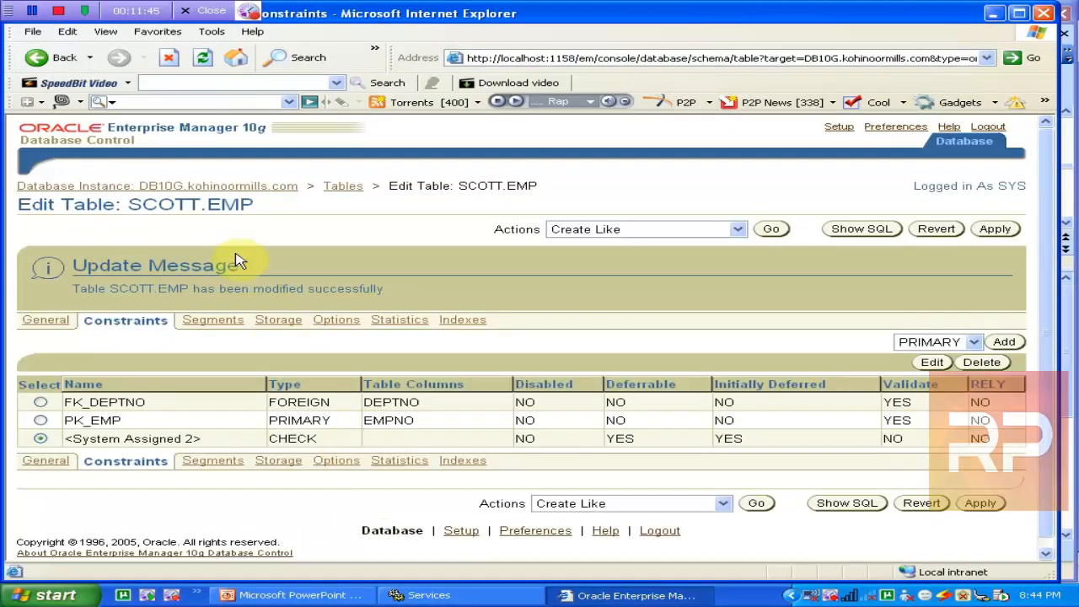
- Return to the SCOTT schema's tables list and review the actions available for the selected table
click(341, 186)
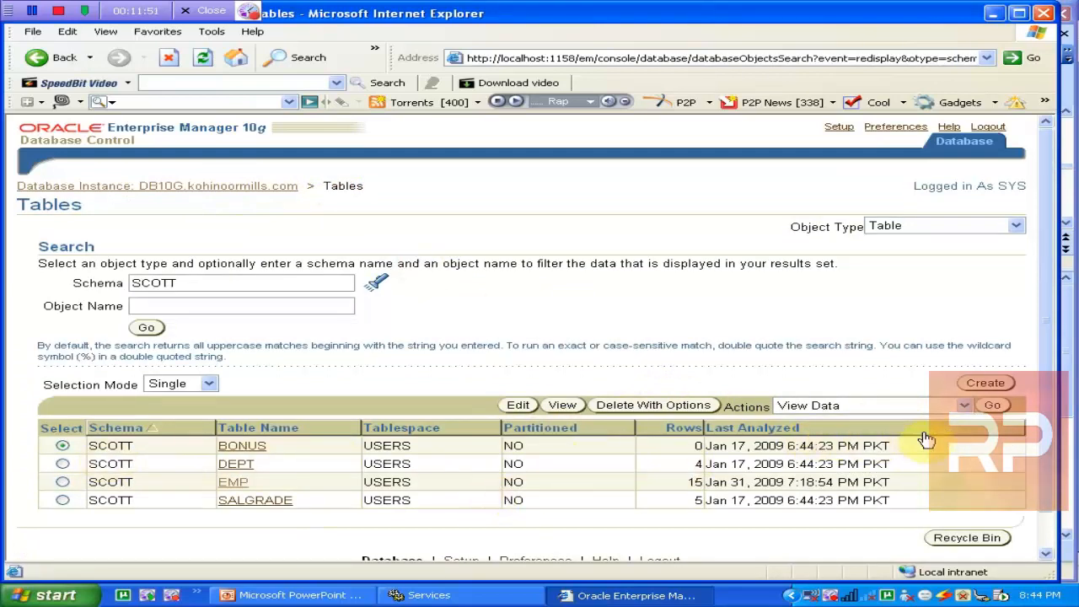
click(964, 407)
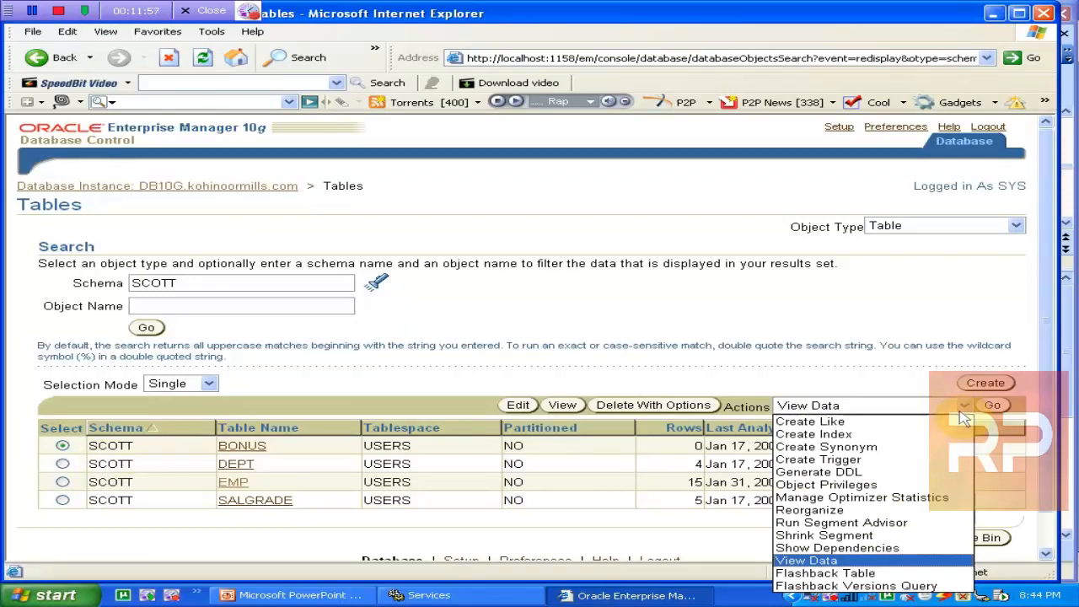
click(960, 406)
click(961, 406)
click(960, 407)
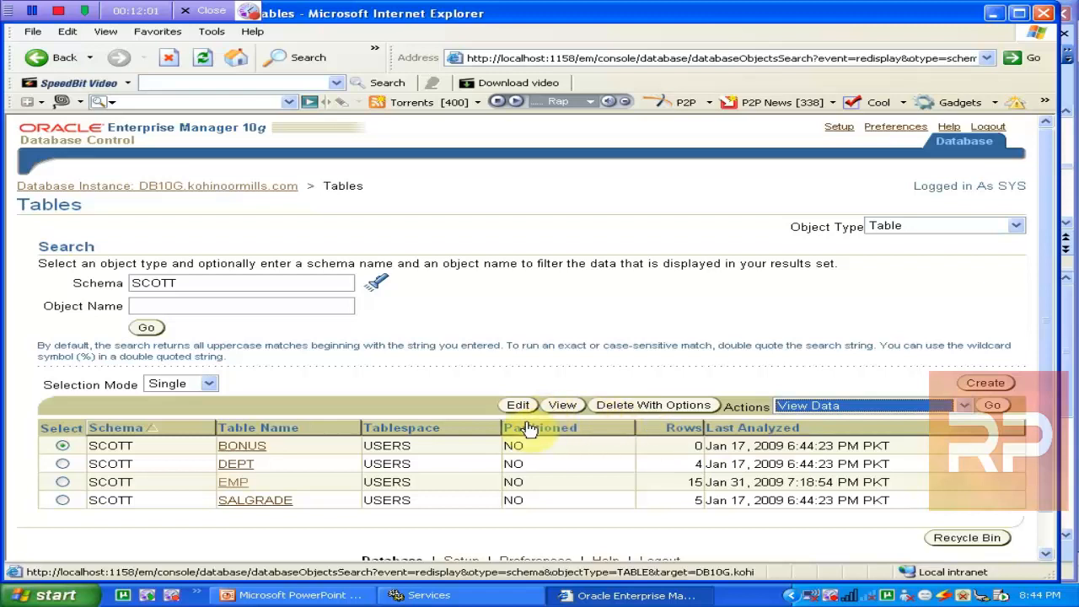
- Open the delete options for SCOTT.BONUS and go through the DELETE and TRUNCATE choices, ending with DROP selected
click(653, 411)
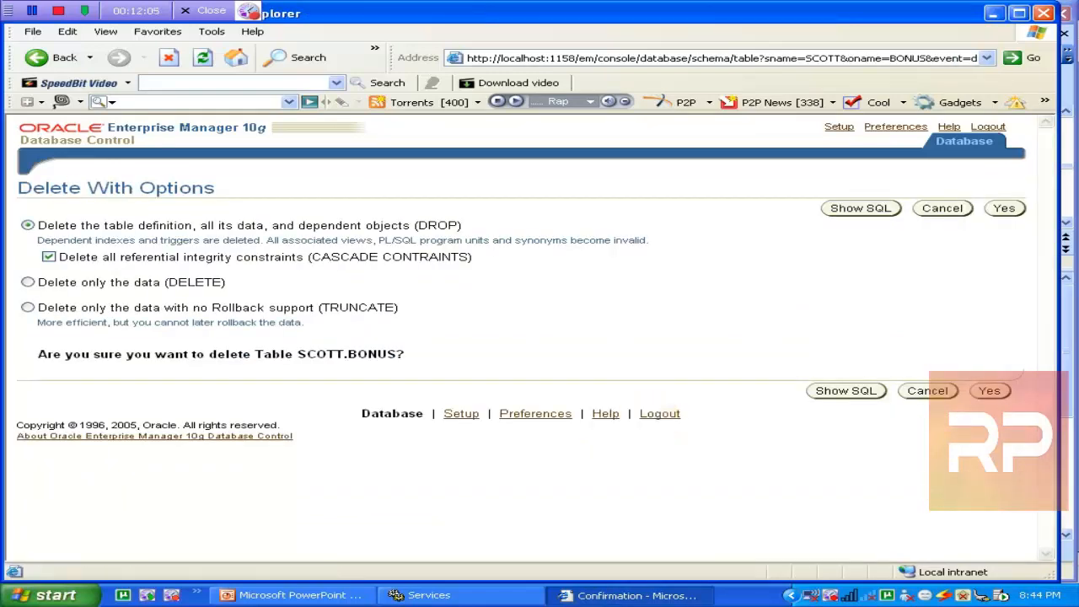
click(29, 283)
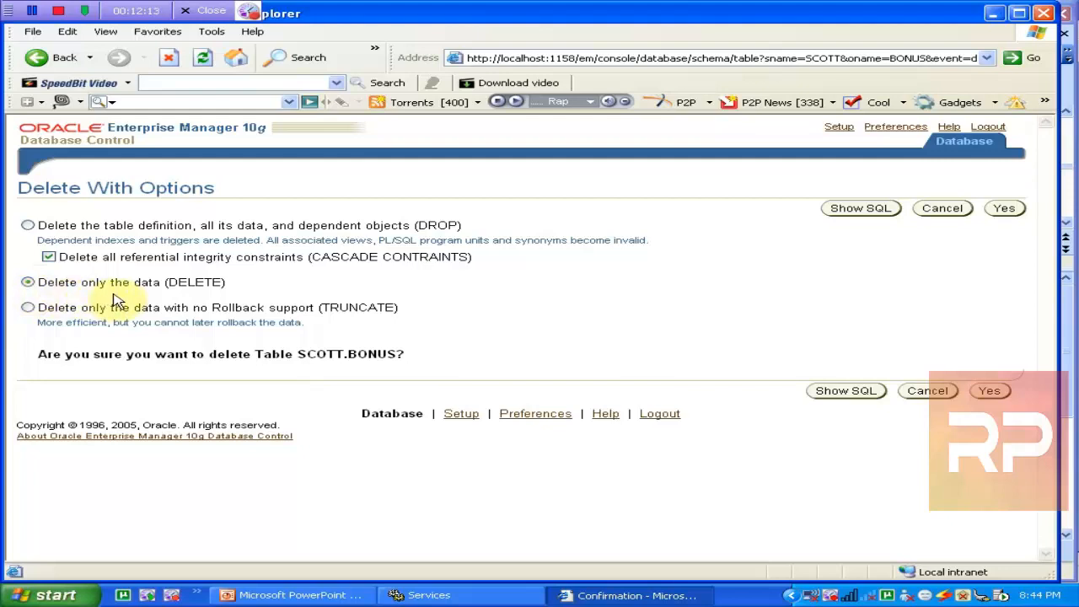
drag(177, 282, 206, 282)
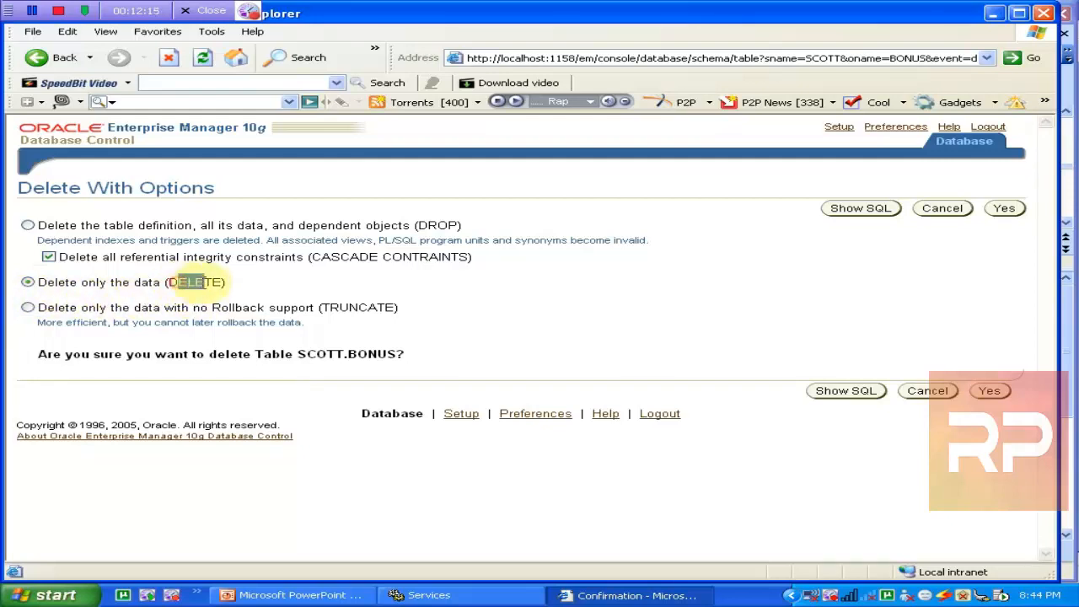
click(28, 308)
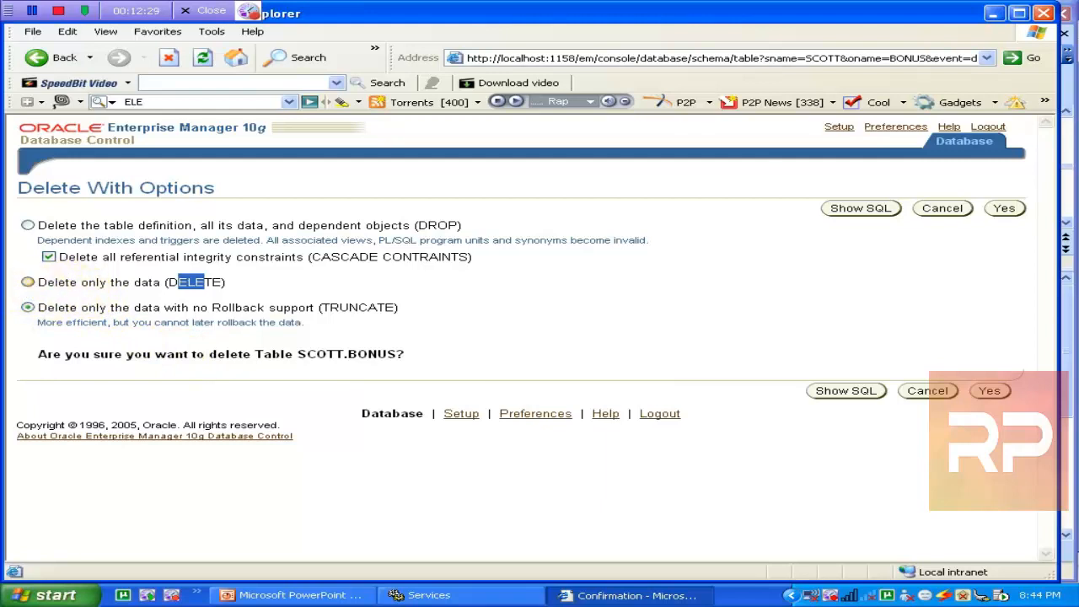
click(28, 283)
click(28, 309)
click(29, 227)
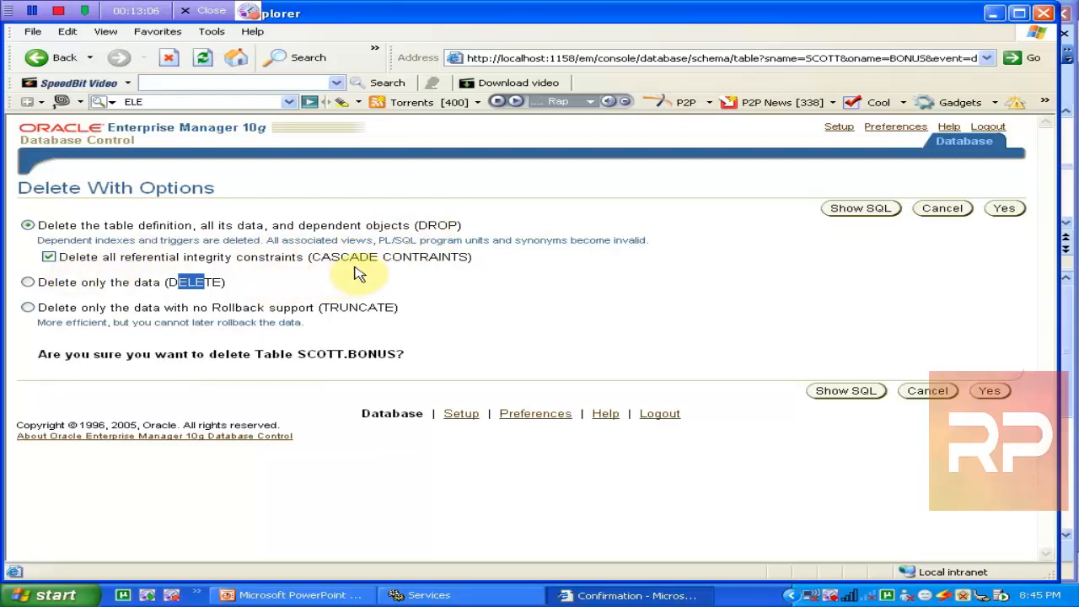
- Review the SQL for dropping SCOTT.BONUS with cascade constraints, and cancel the deletion
click(846, 392)
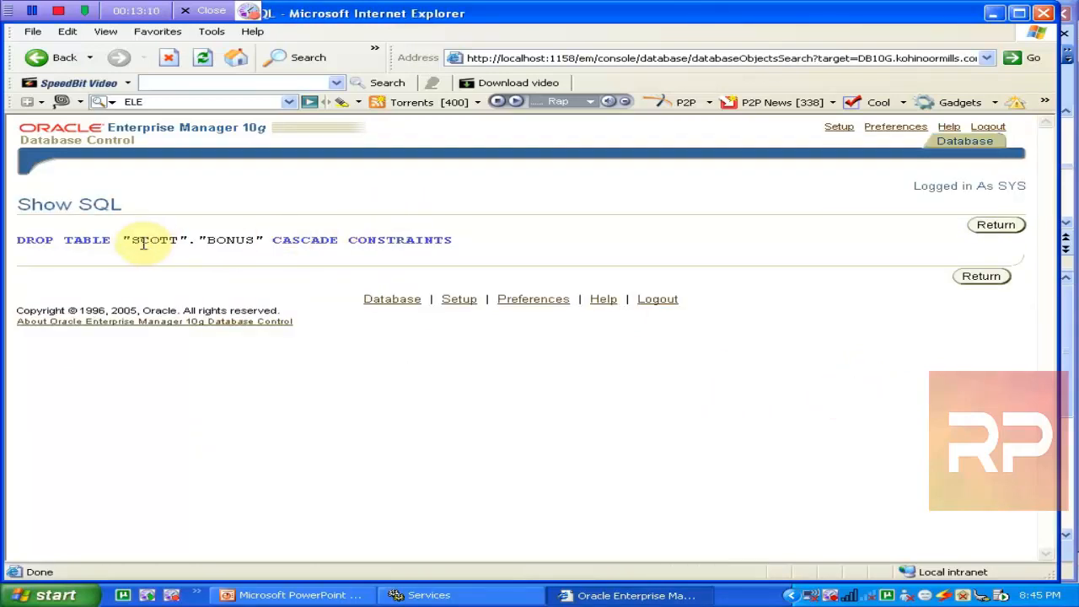
click(983, 281)
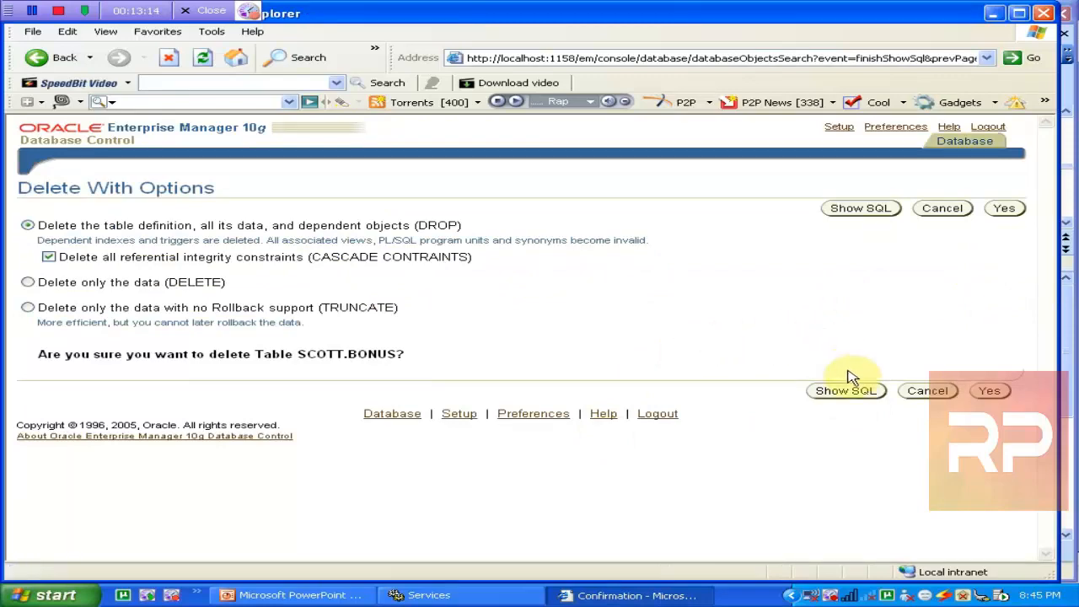
click(911, 388)
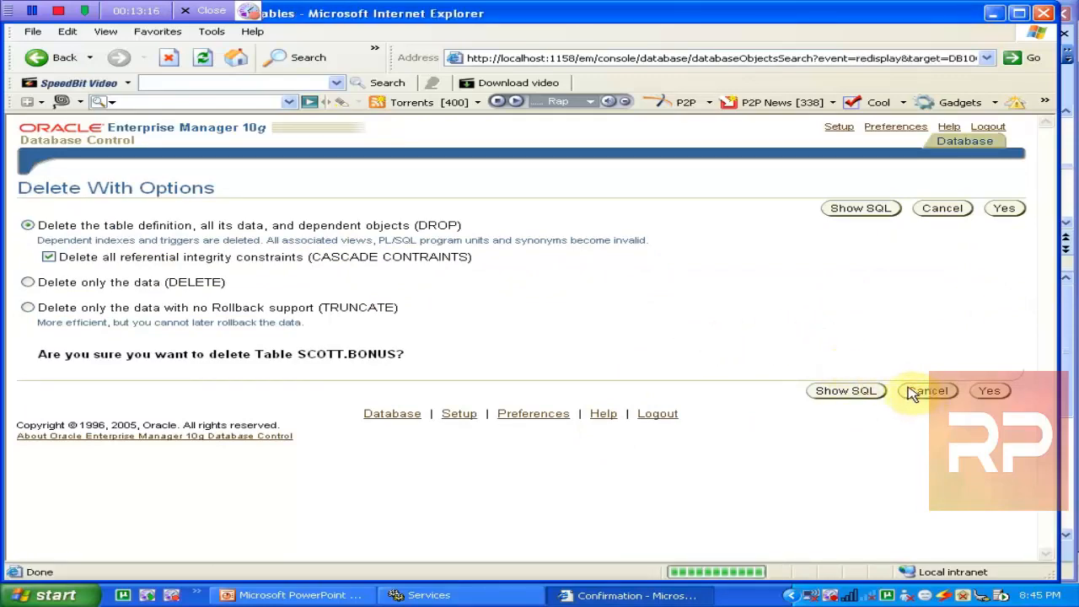
- Switch to the PowerPoint presentation, display slide 26, Indexes, and enlarge the slide area by shrinking the notes area
click(333, 595)
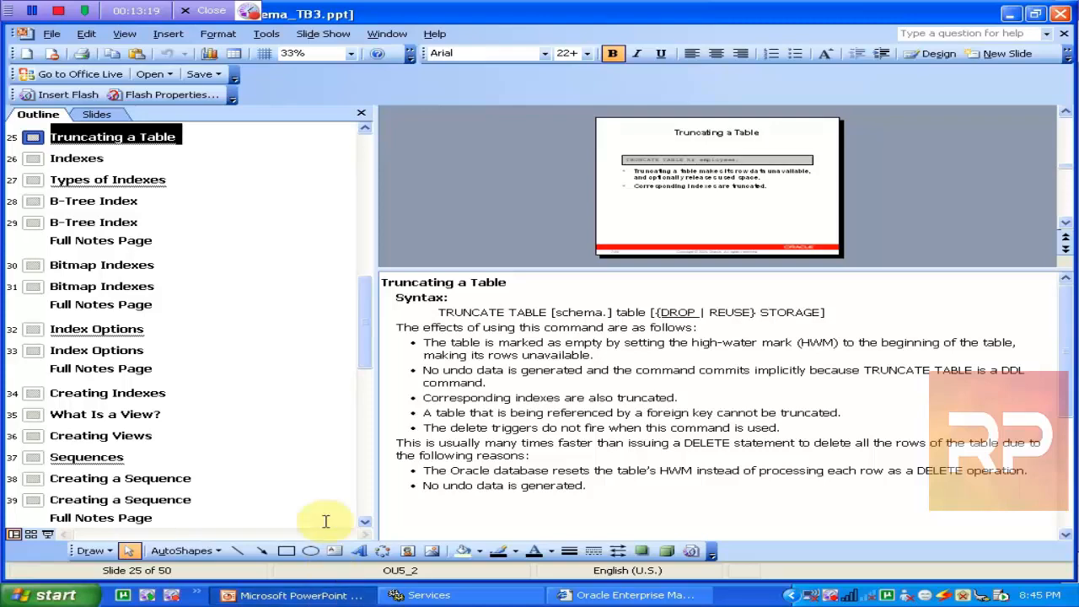
click(41, 163)
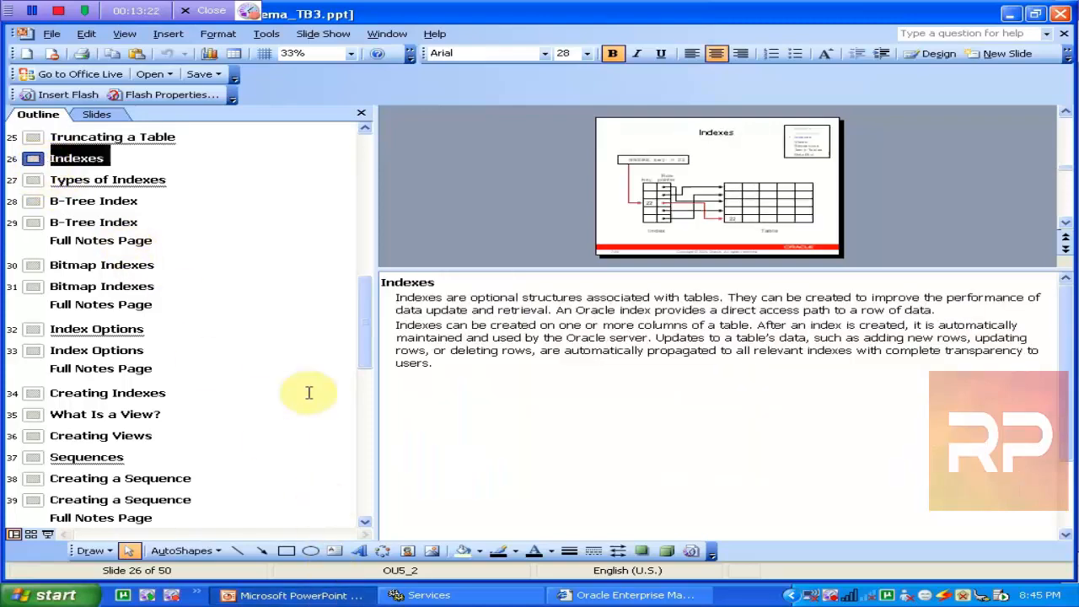
click(364, 525)
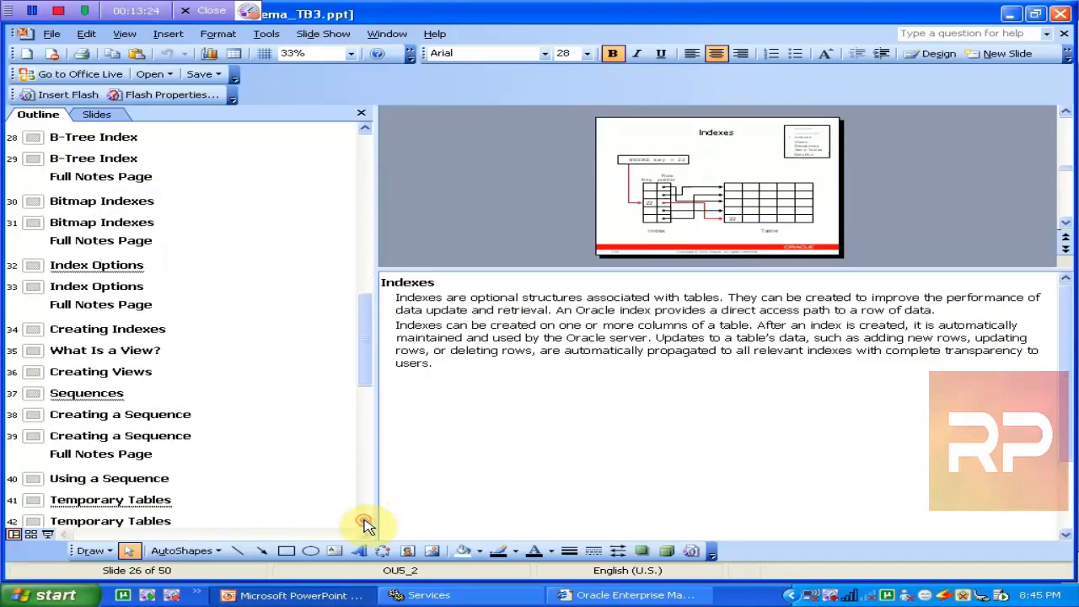
drag(363, 524, 363, 524)
drag(363, 424, 371, 339)
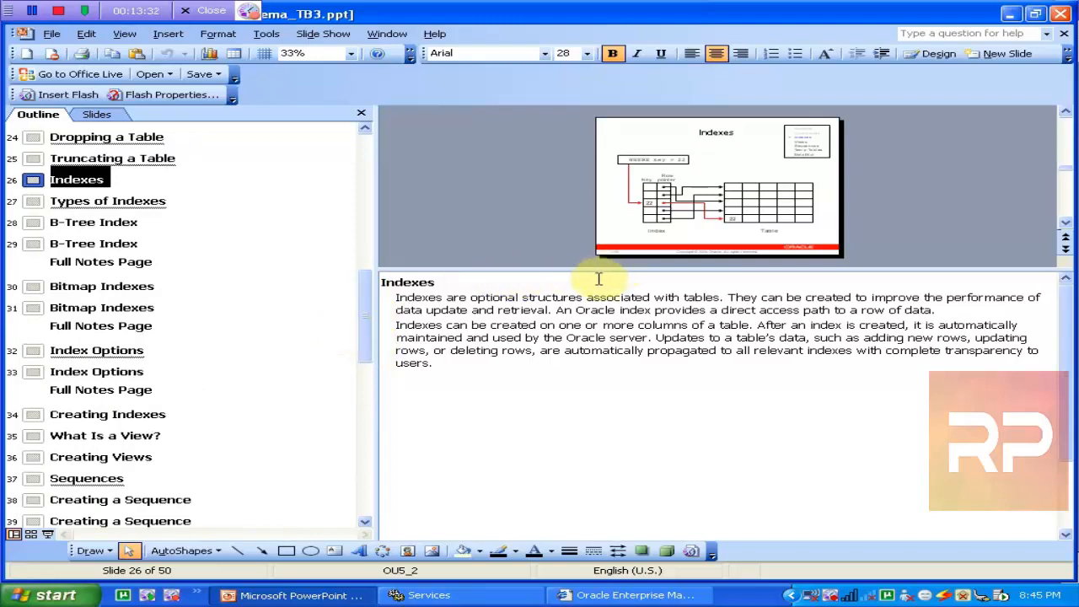
drag(597, 271, 570, 485)
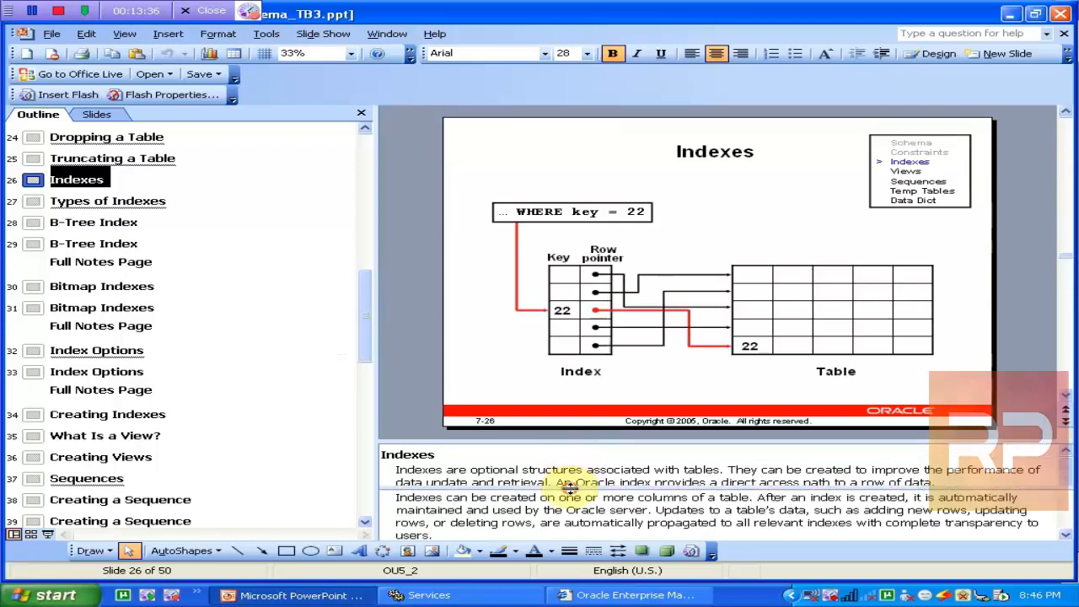